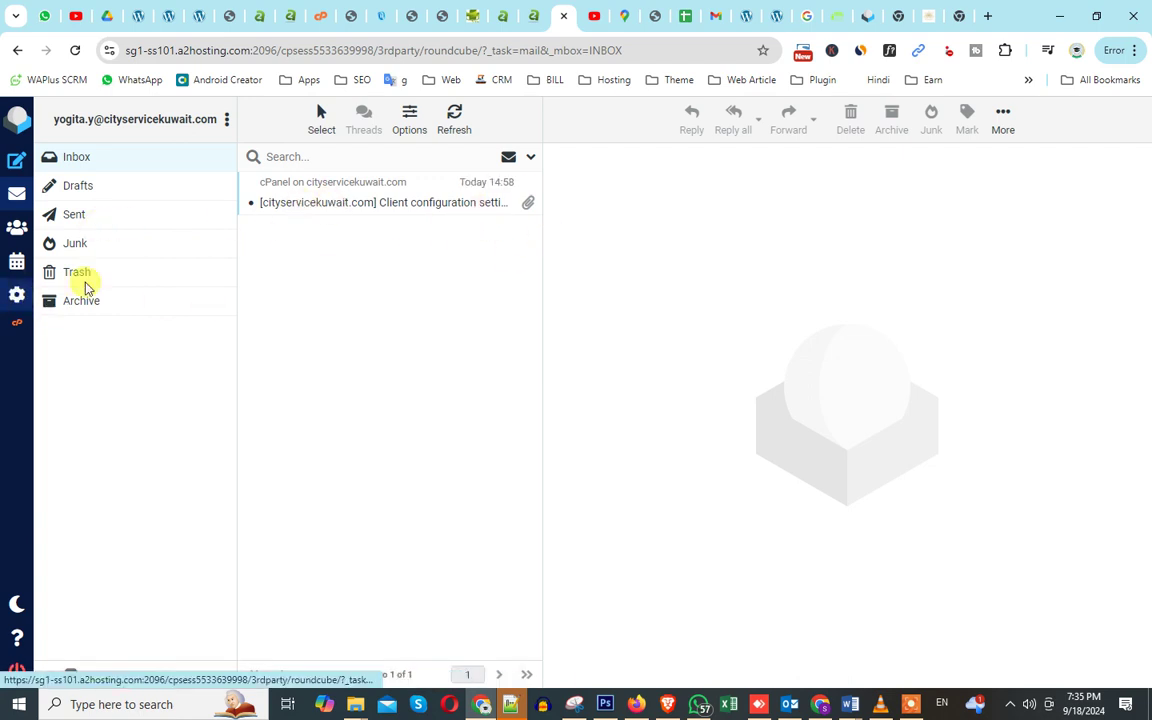
Open the mailbox account's existing identity for editing in the webmail settings.
left_click(17, 295)
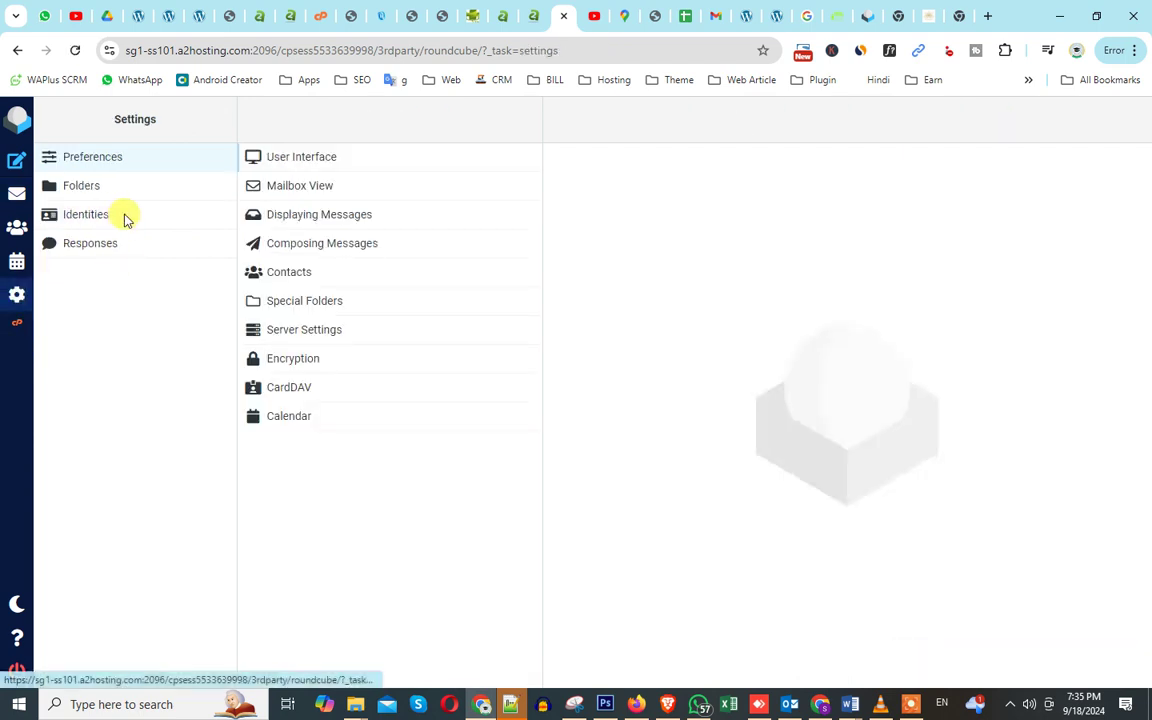
left_click(93, 217)
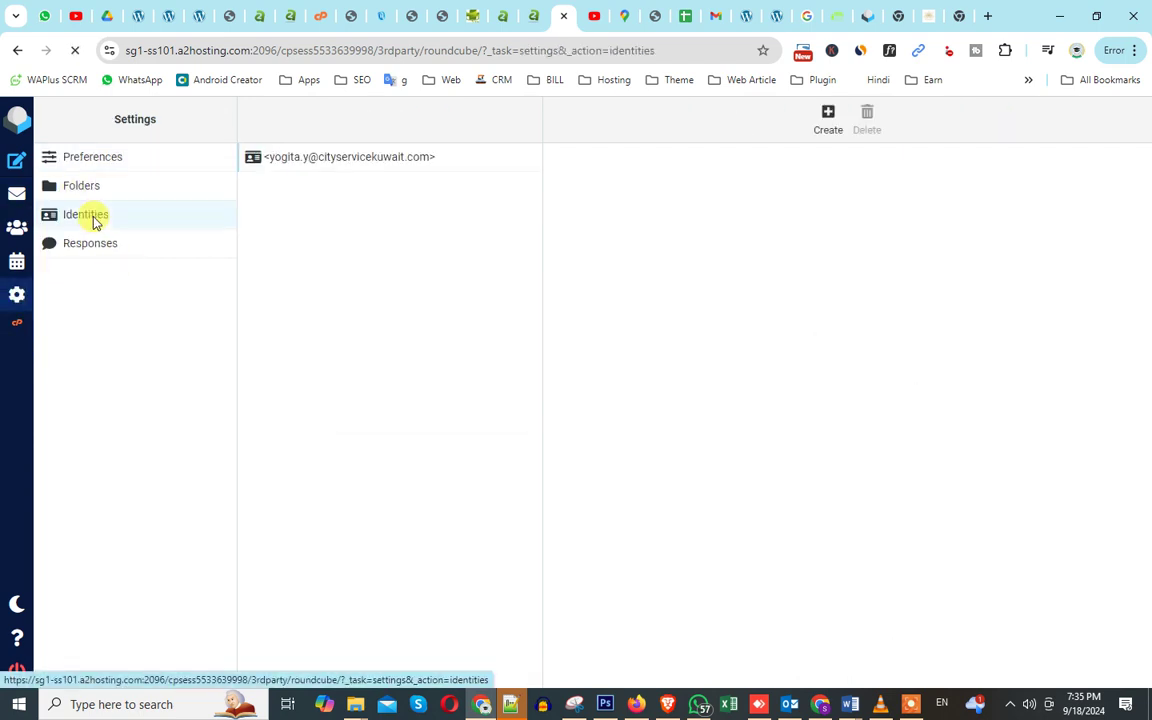
left_click(372, 162)
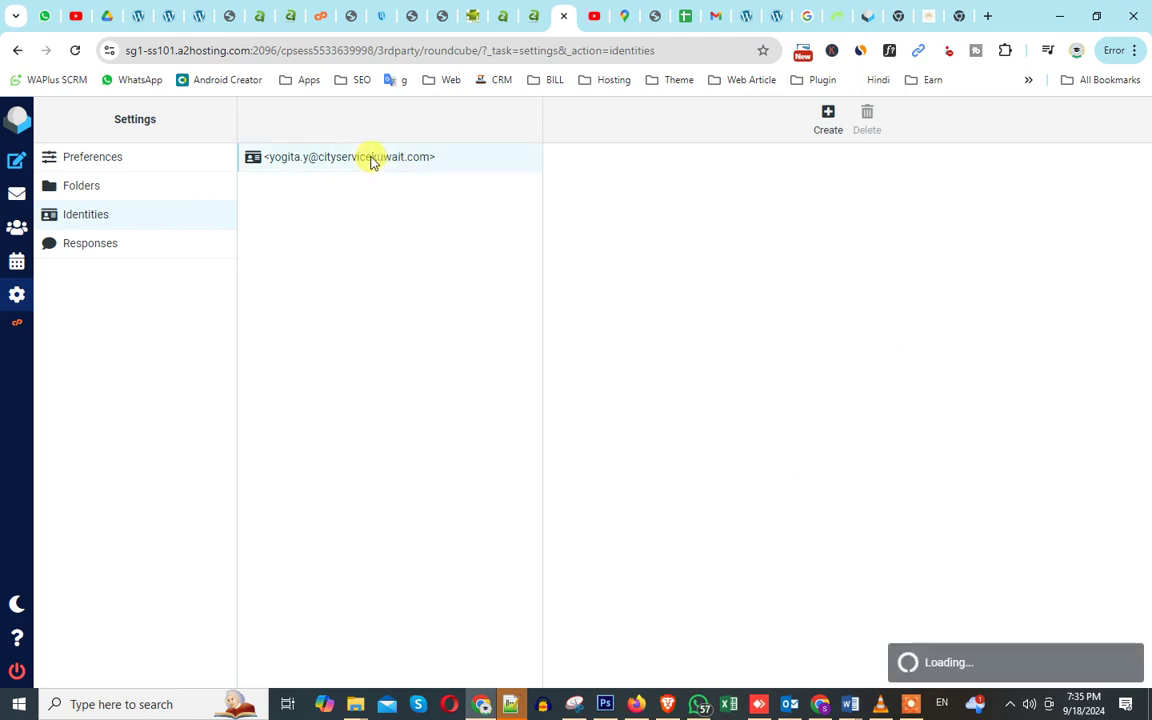
Copy the signature block from the FINAL SIGNATURE email in Outlook and paste it into the webmail identity's Signature field.
left_click(789, 704)
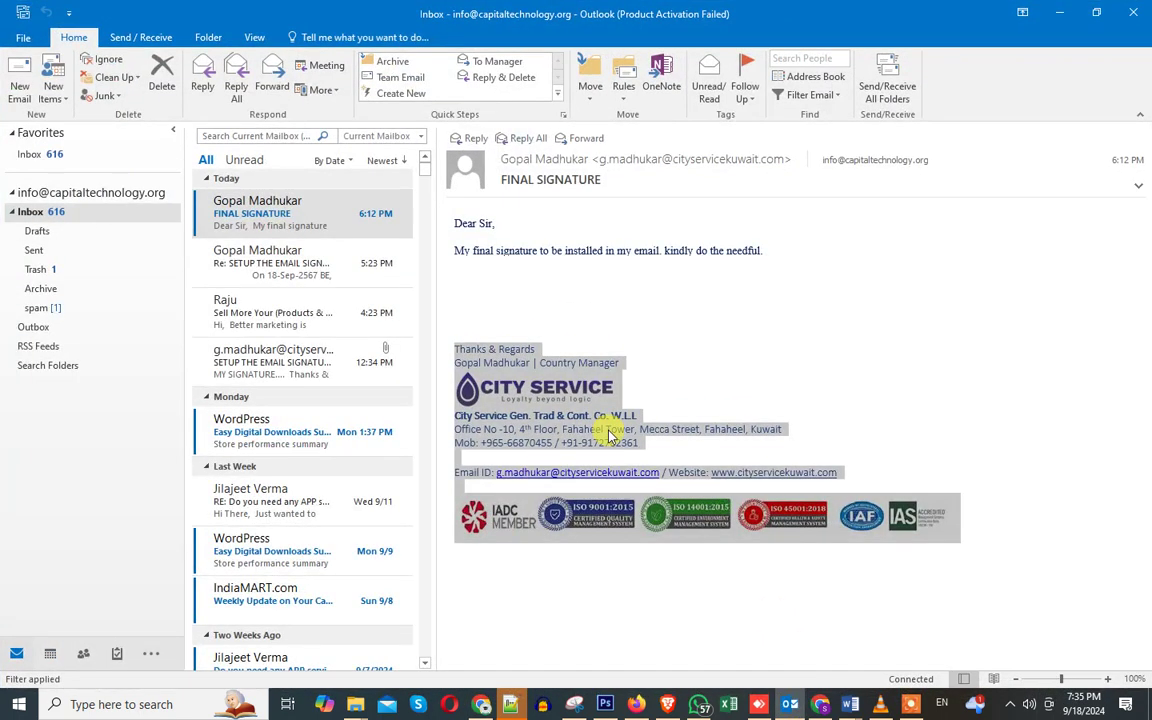
left_click(481, 704)
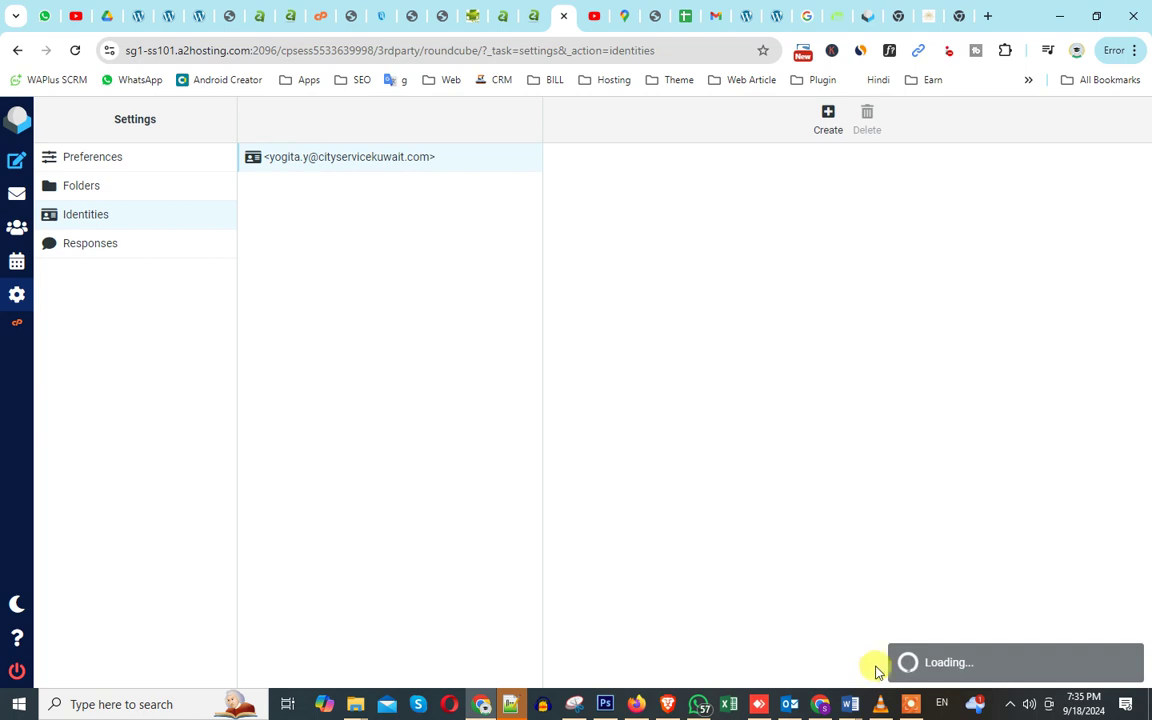
mouse_move(697, 676)
left_click(650, 679)
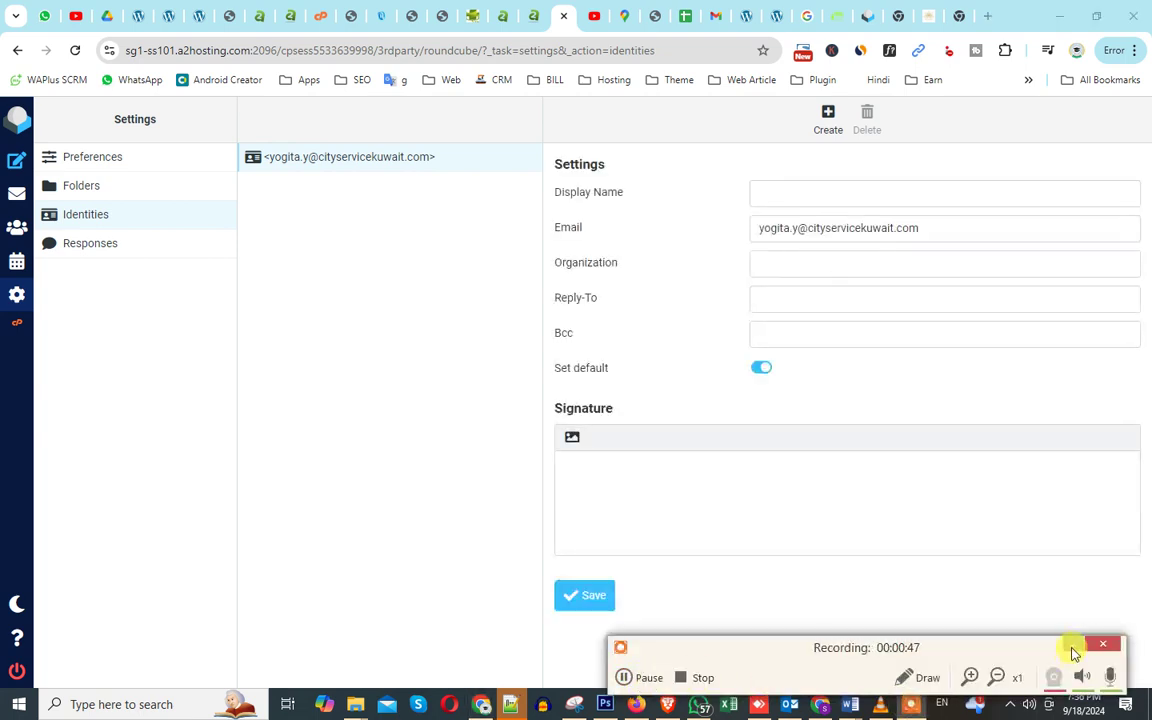
left_click(1072, 647)
left_click(640, 476)
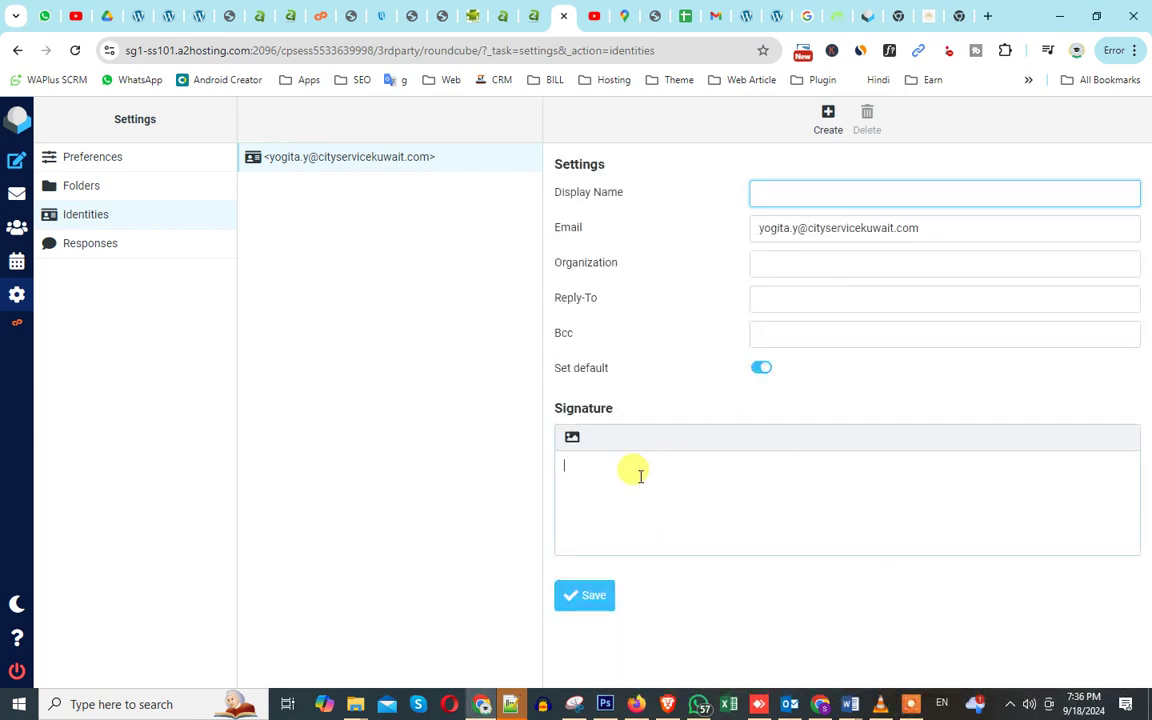
key("ctrl+v")
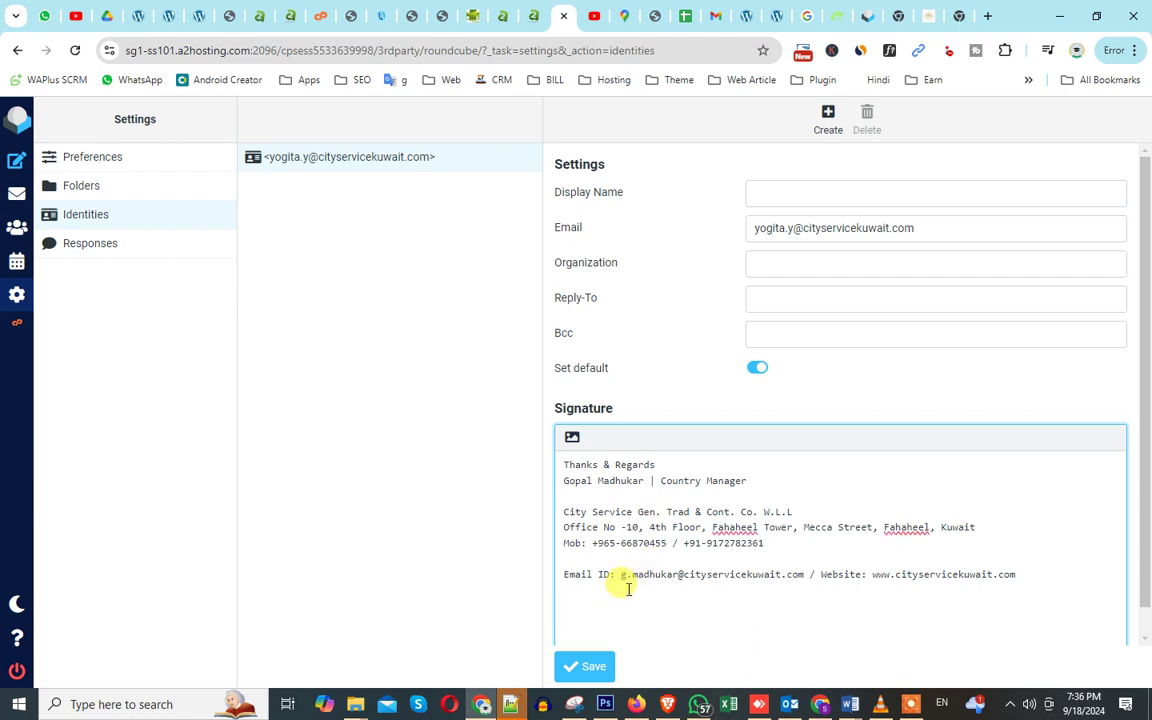
Insert two blank lines above "Thanks & Regards" in the signature.
left_click_drag(644, 483, 561, 481)
left_click(622, 475)
key("Return")
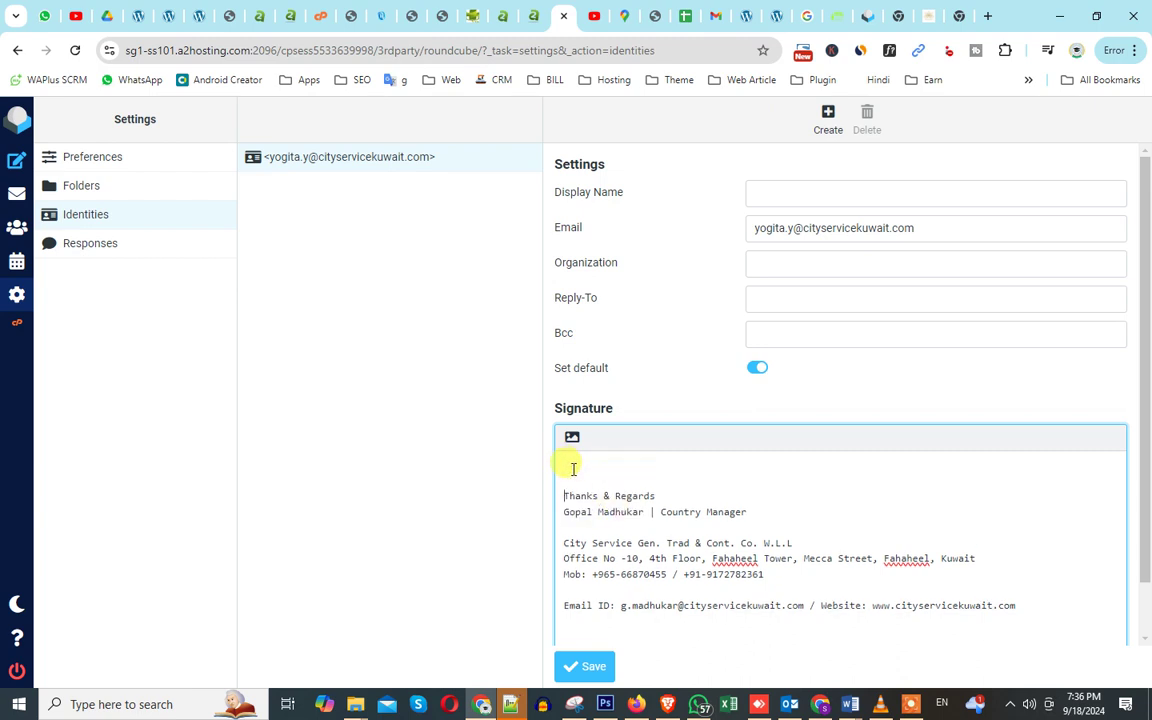
left_click(778, 335)
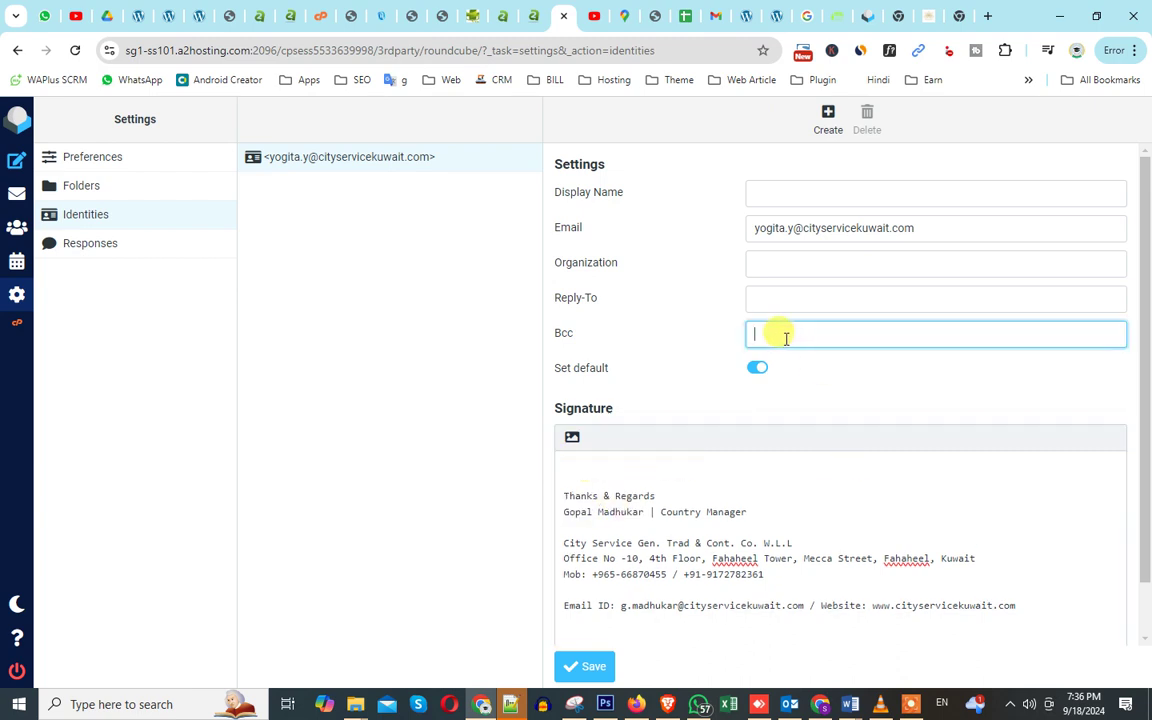
left_click(808, 265)
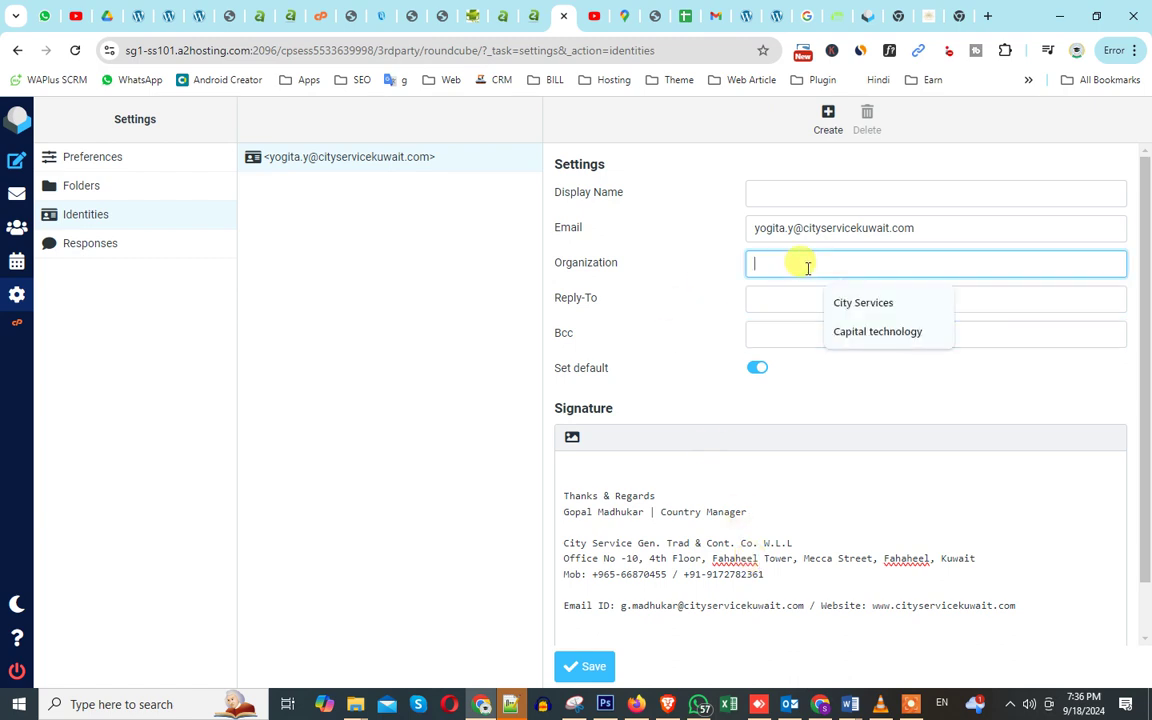
left_click(583, 512)
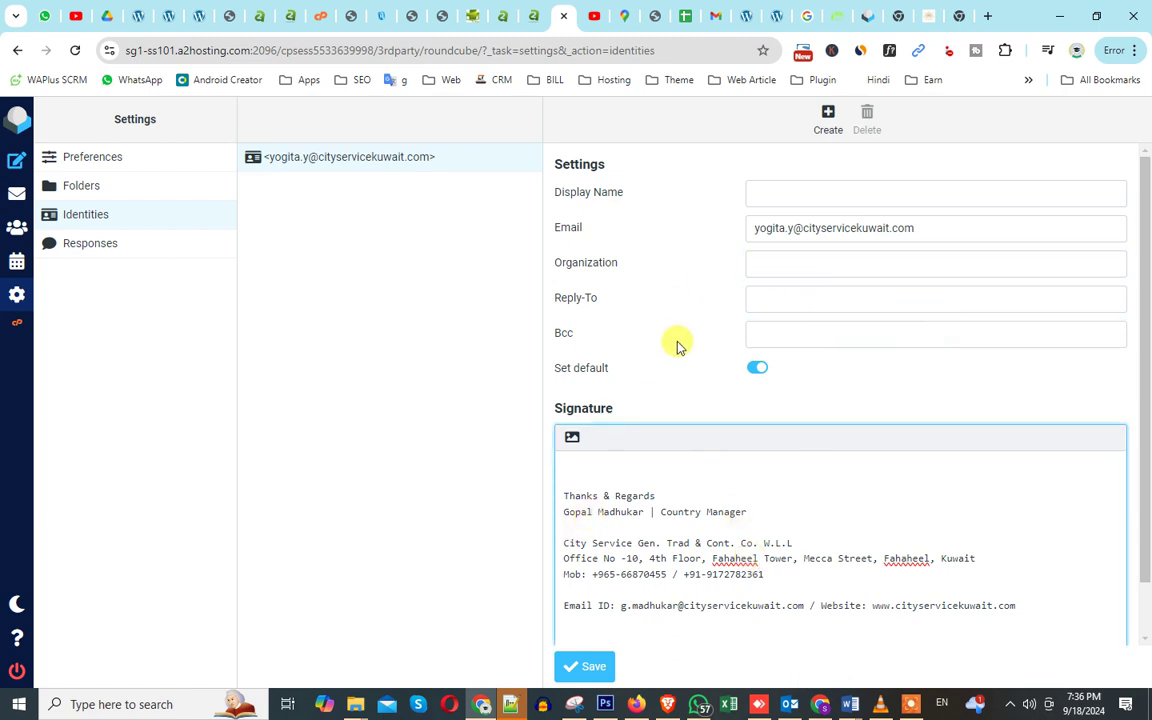
Enter the account holder's first name as the display name and set Organization to City Services.
left_click(772, 198)
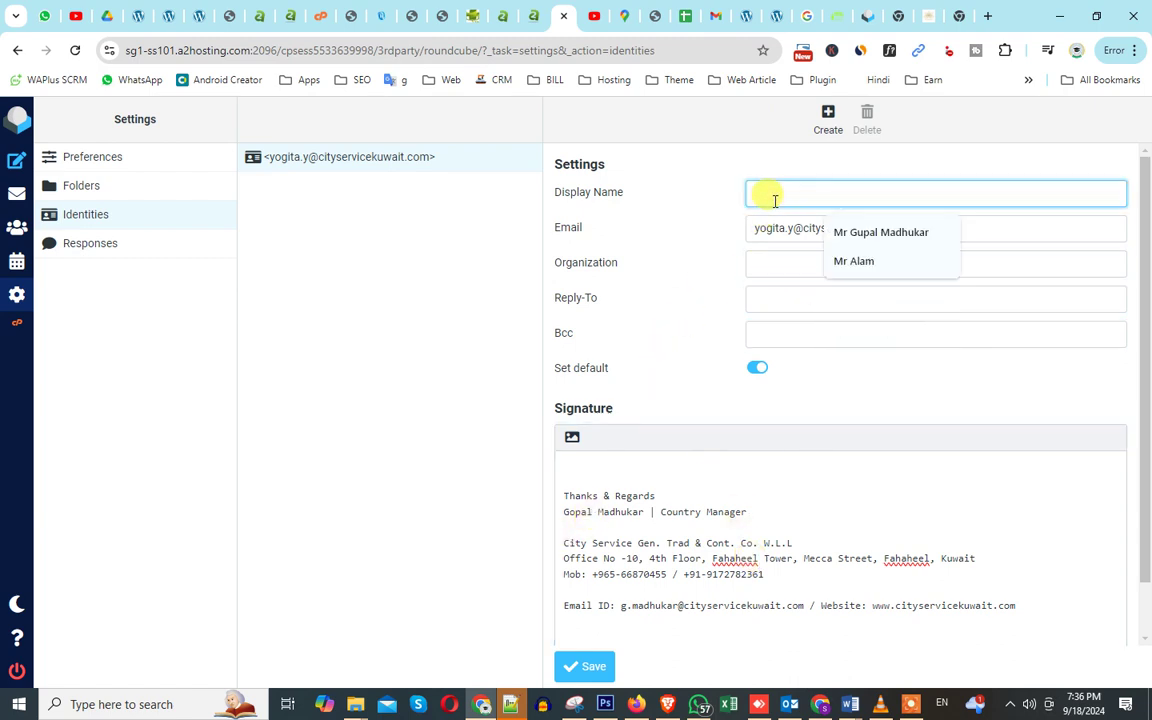
type("Yo")
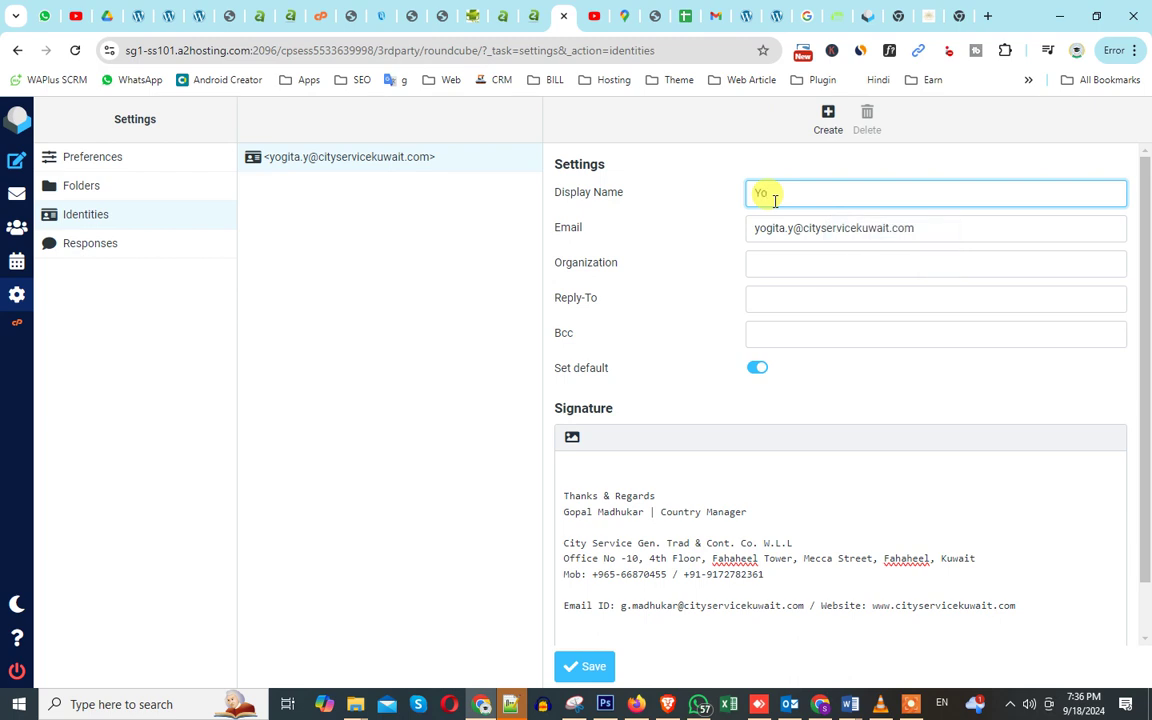
type("gita")
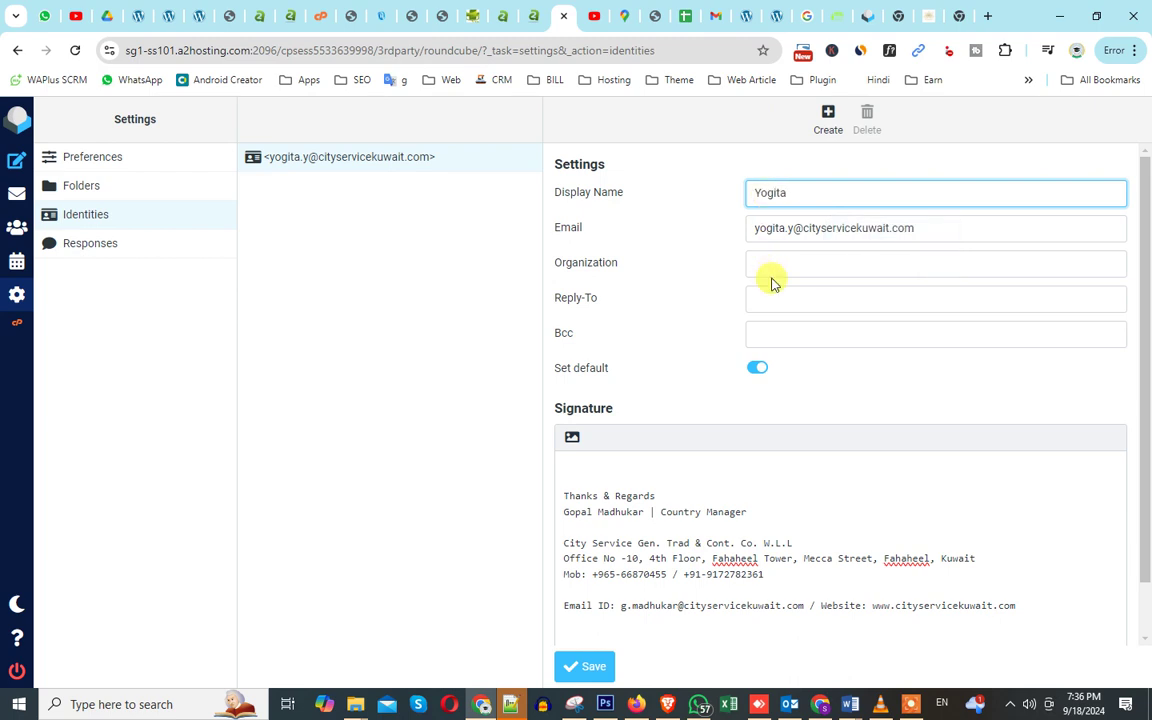
left_click(771, 264)
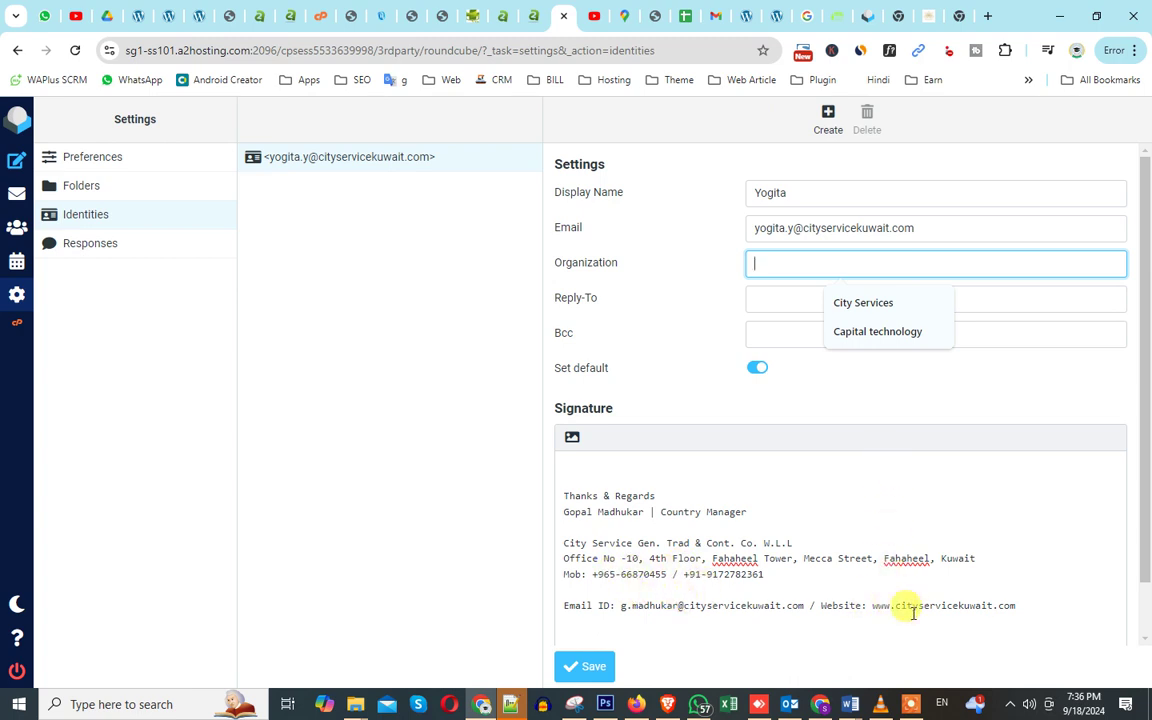
left_click(860, 302)
Copy the identity's own email address into the Reply-To field.
left_click(811, 305)
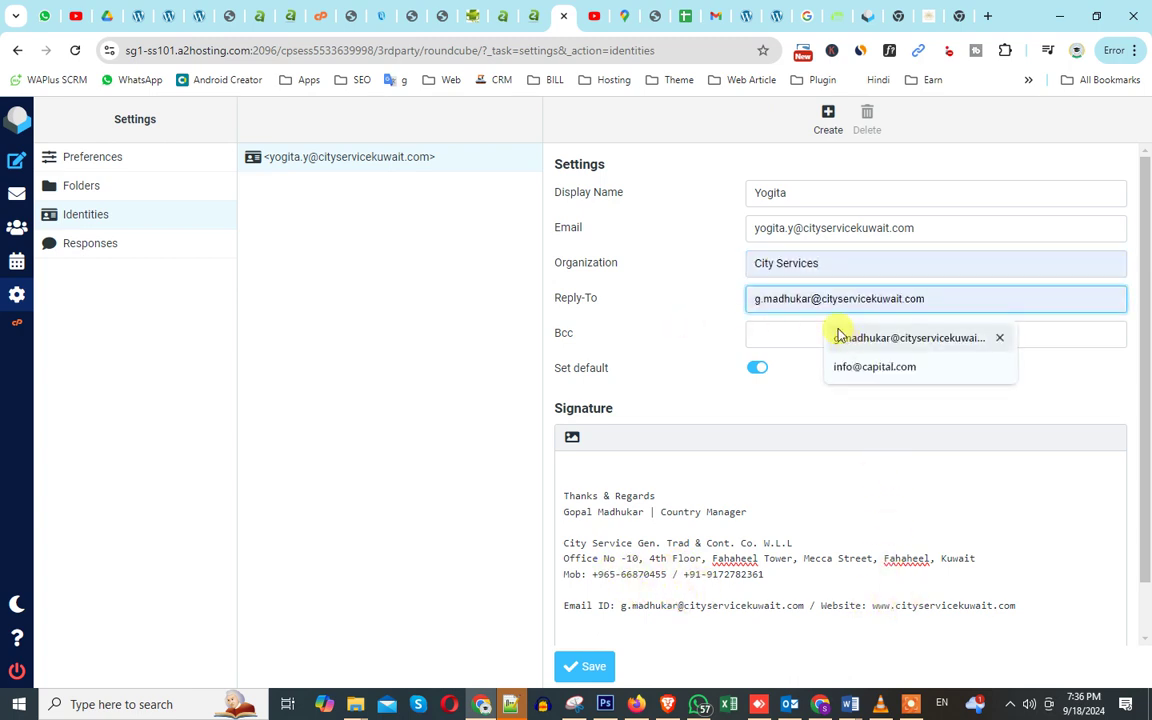
left_click_drag(910, 232, 697, 232)
key("ctrl+c")
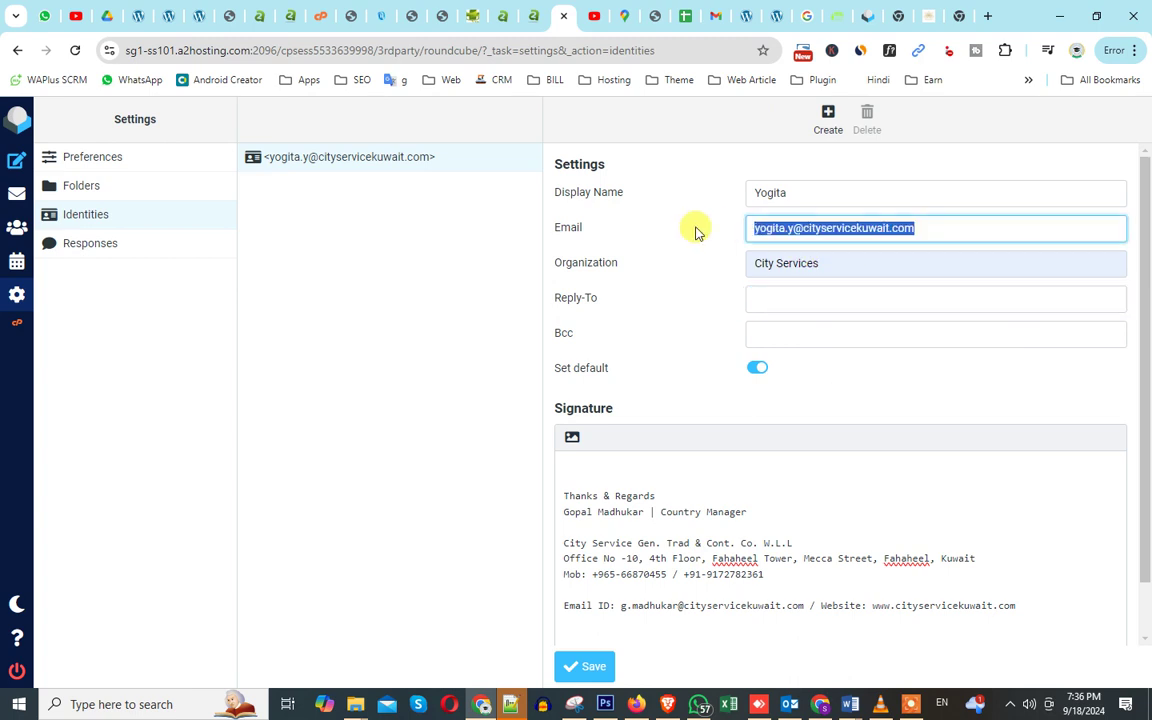
left_click(771, 301)
key("ctrl+v")
Replace the person's name before "Country Manager" in the signature with the account holder's first name.
left_click(748, 525)
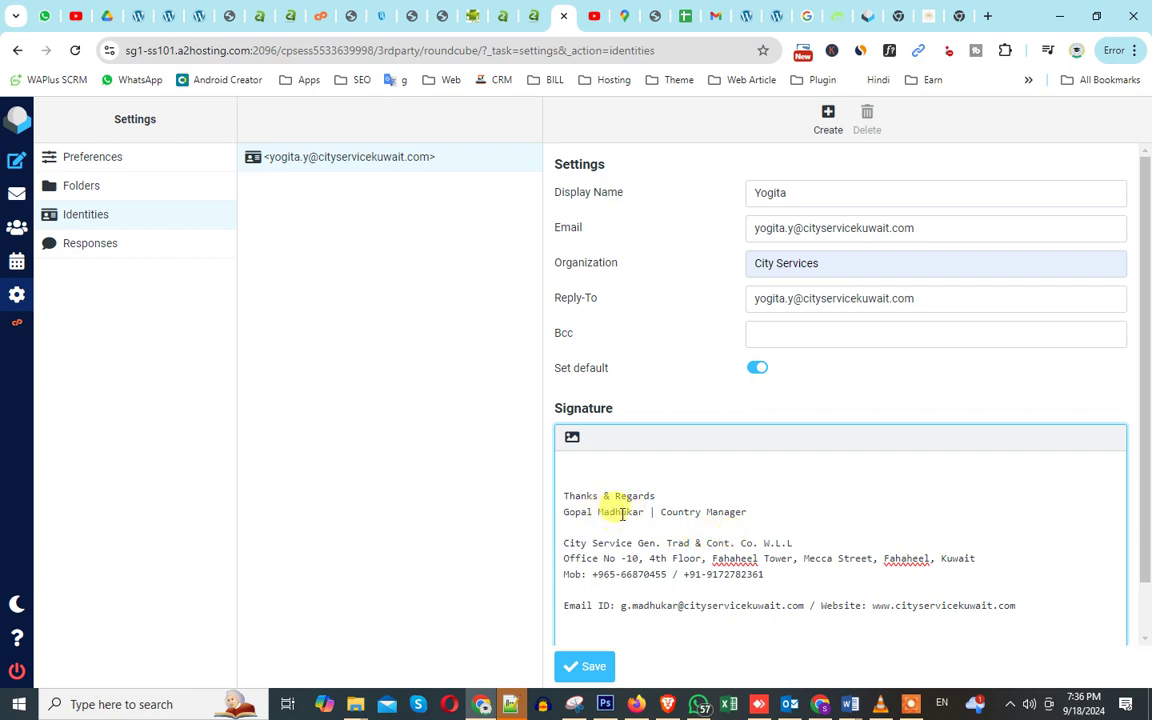
left_click_drag(643, 511, 598, 511)
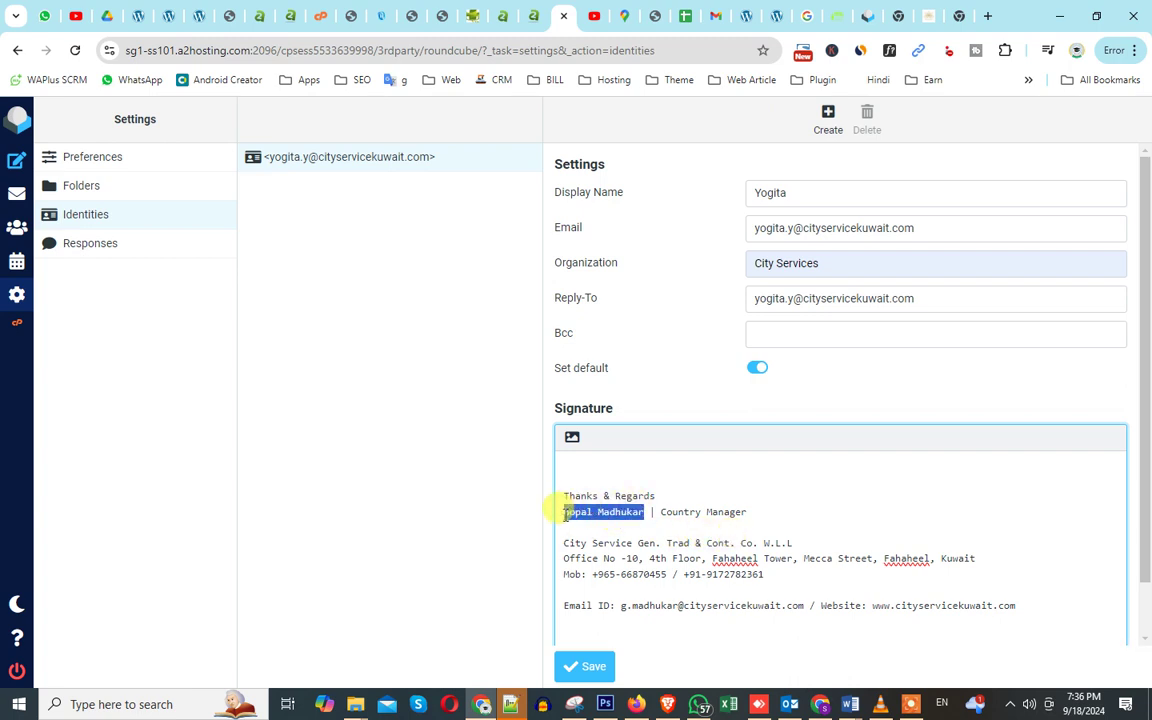
type("Yogit")
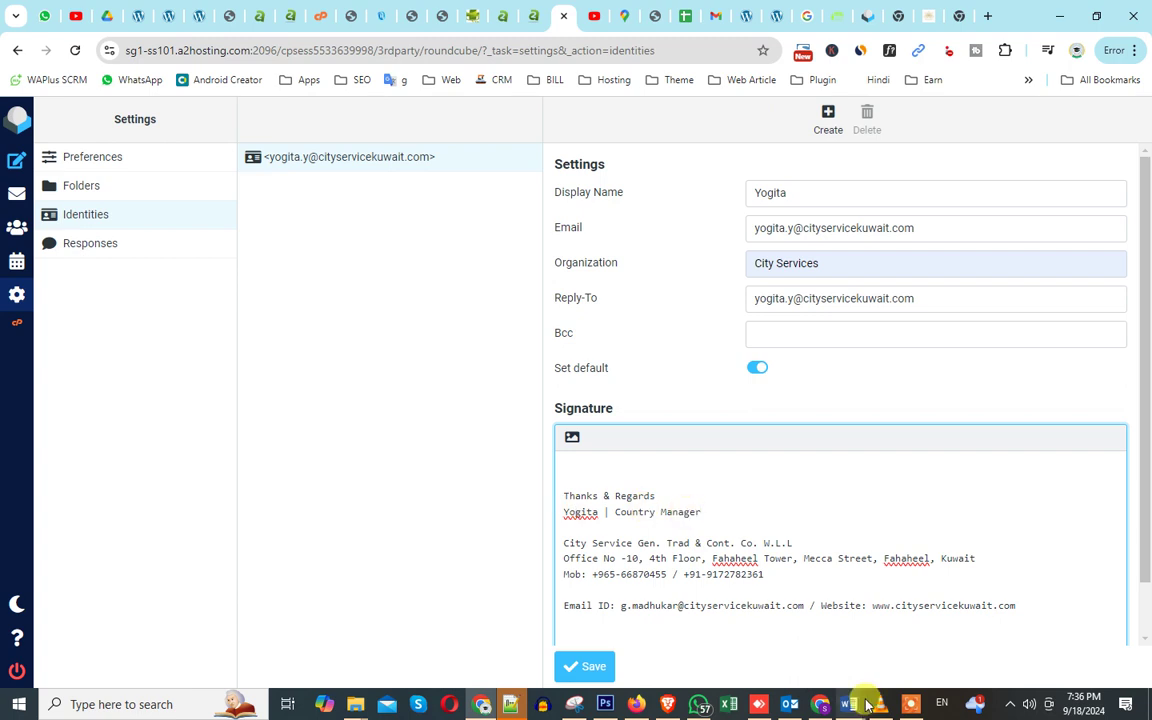
Check the original signature in Outlook and switch the webmail signature to the rich-text editor, accepting possible loss of formatting.
left_click(790, 704)
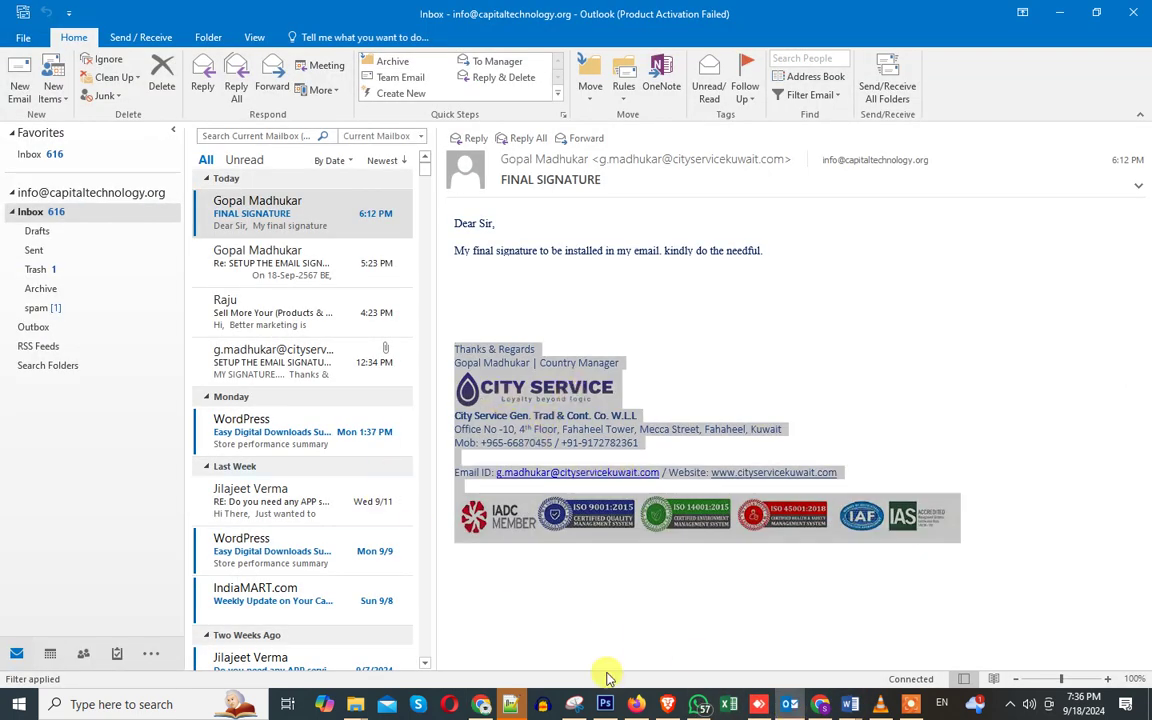
left_click(481, 704)
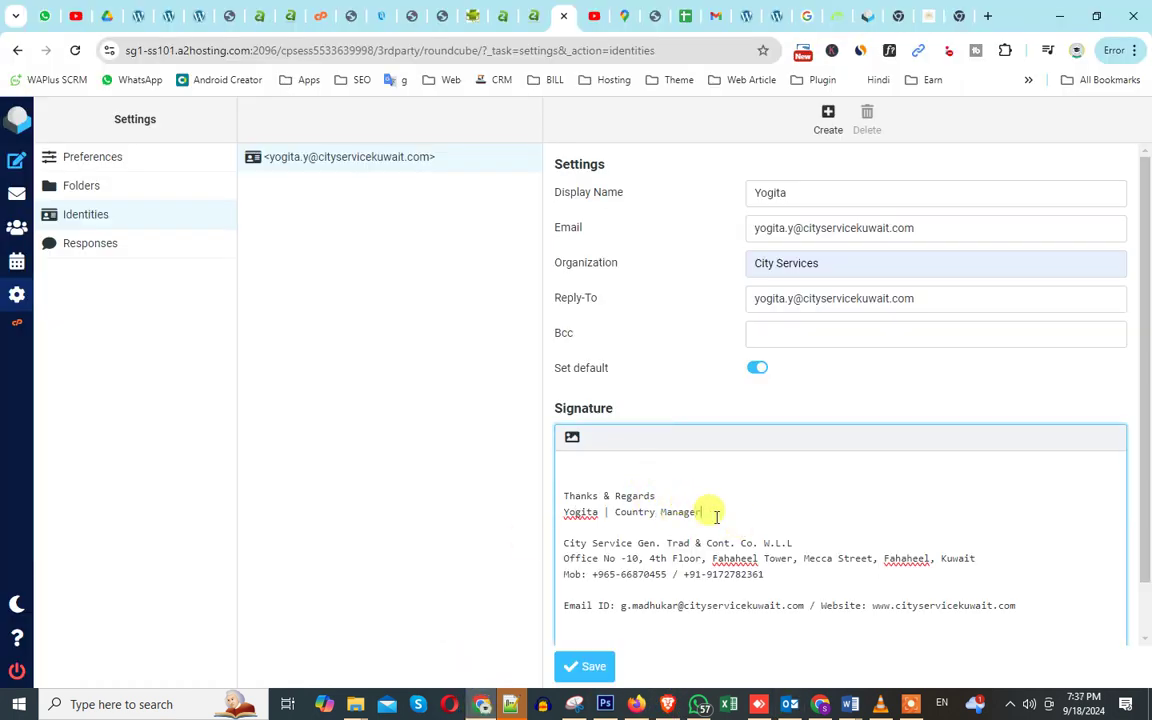
left_click(572, 437)
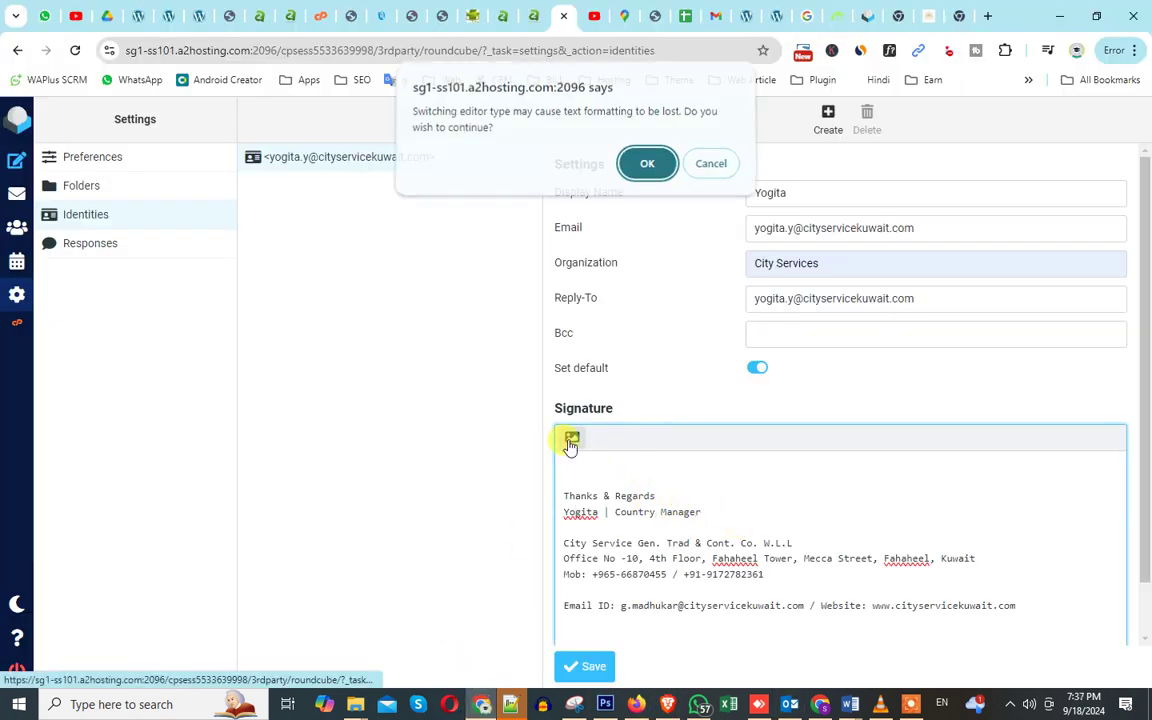
left_click(641, 169)
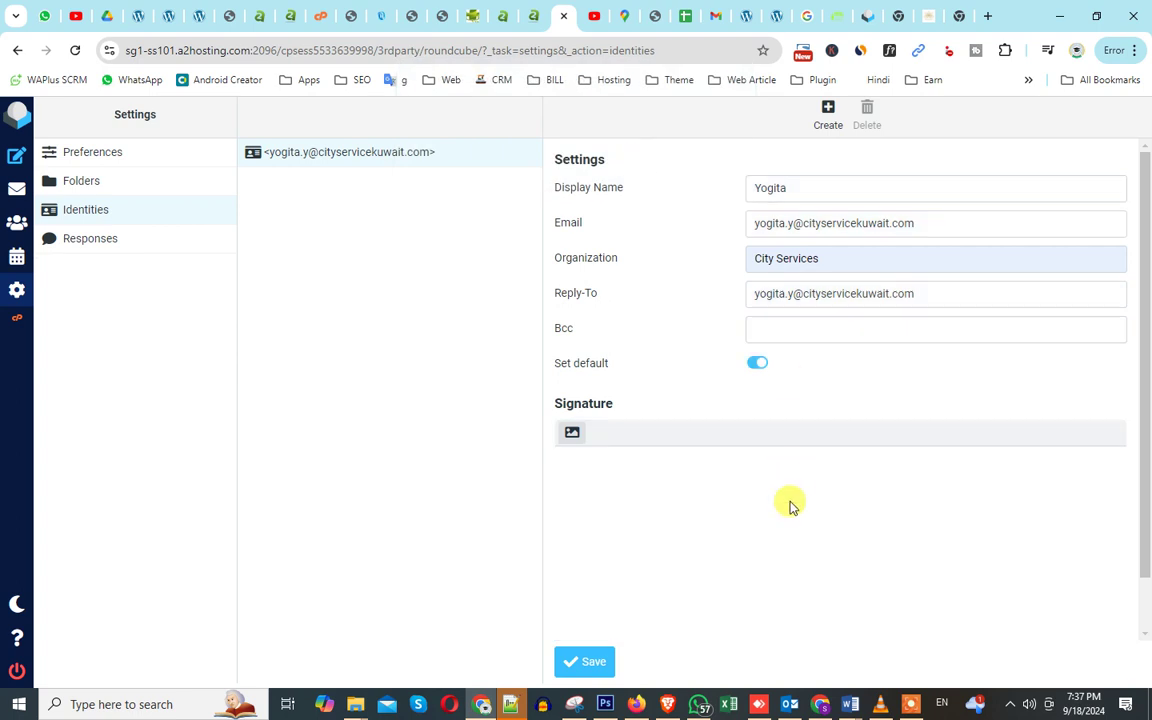
scroll(815, 489, "down", 1)
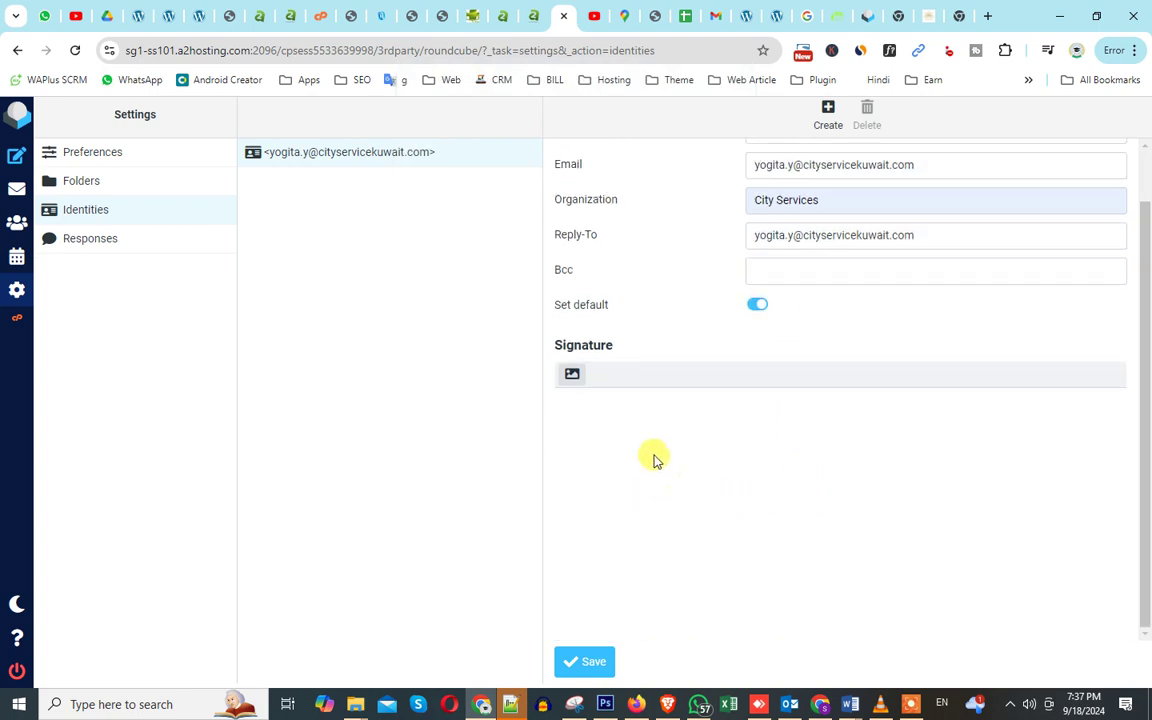
left_click(573, 382)
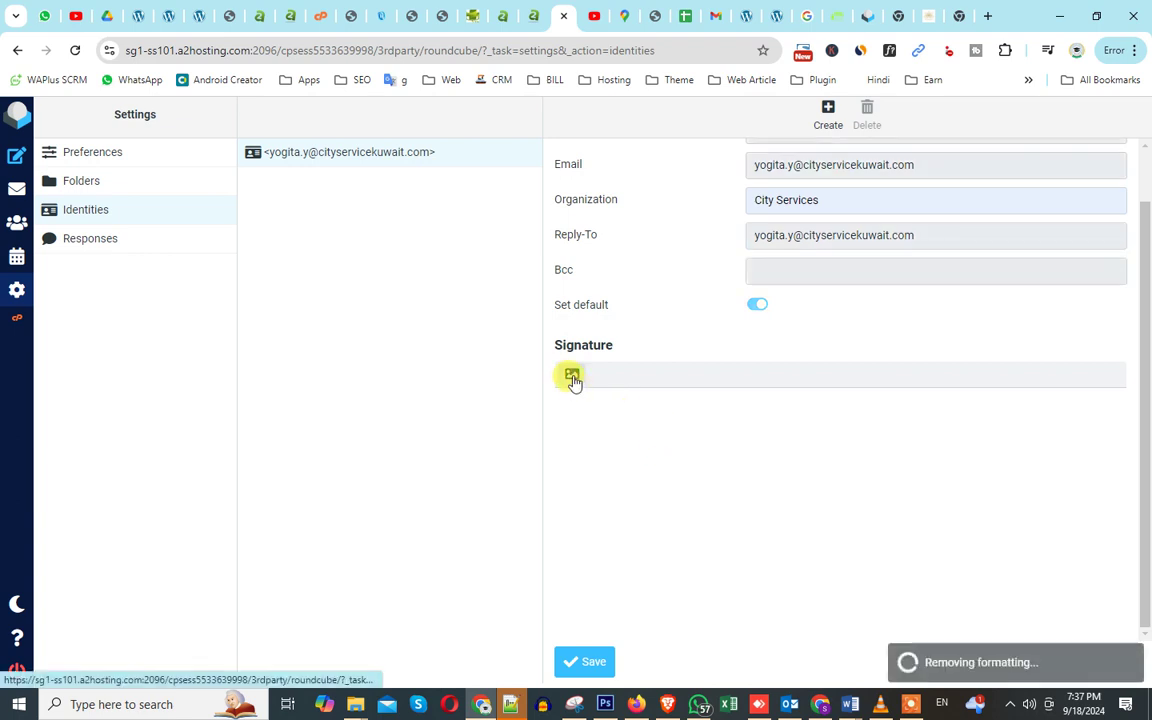
scroll(727, 496, "up", 1)
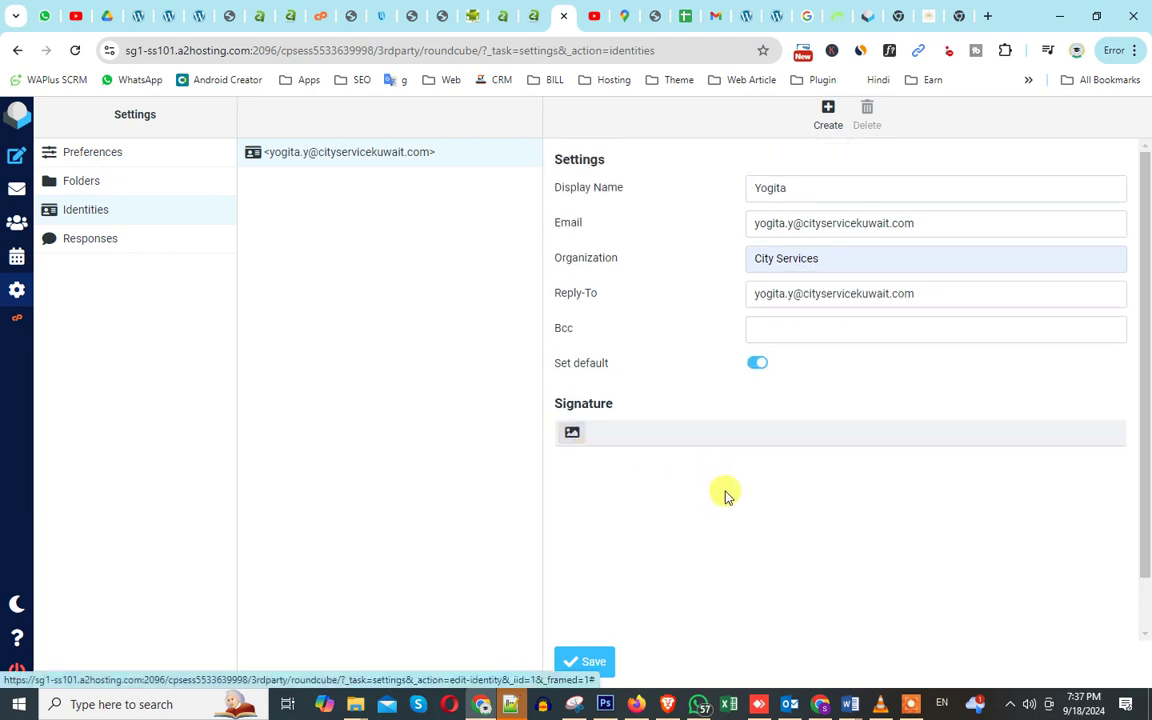
Toggle the signature's editor type once more and save the identity.
left_click(828, 190)
left_click(880, 223)
left_click(867, 294)
left_click(817, 330)
left_click(573, 435)
left_click(584, 665)
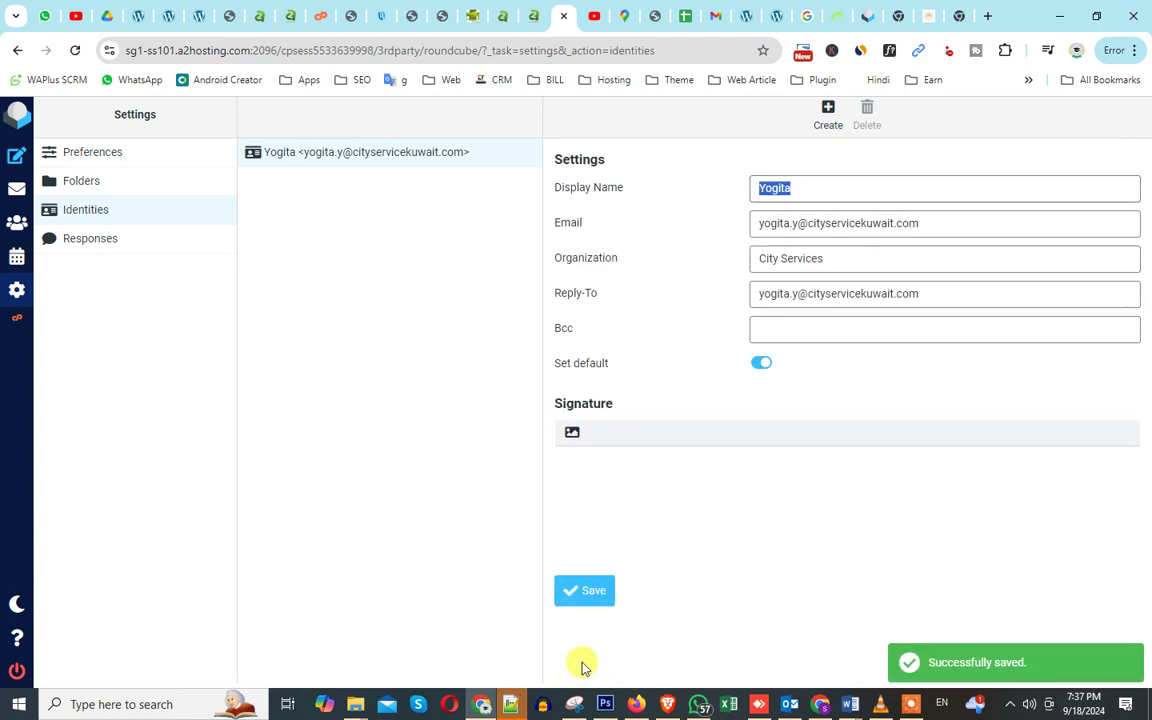
scroll(810, 497, "down", 1)
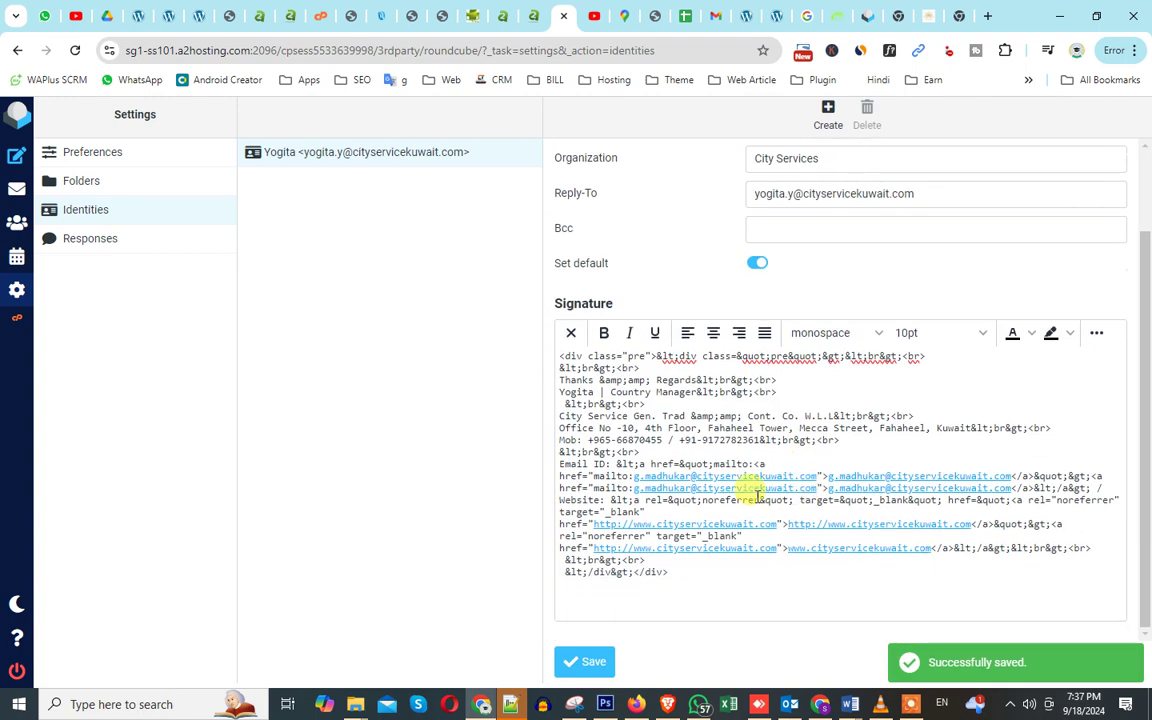
triple_click(630, 410)
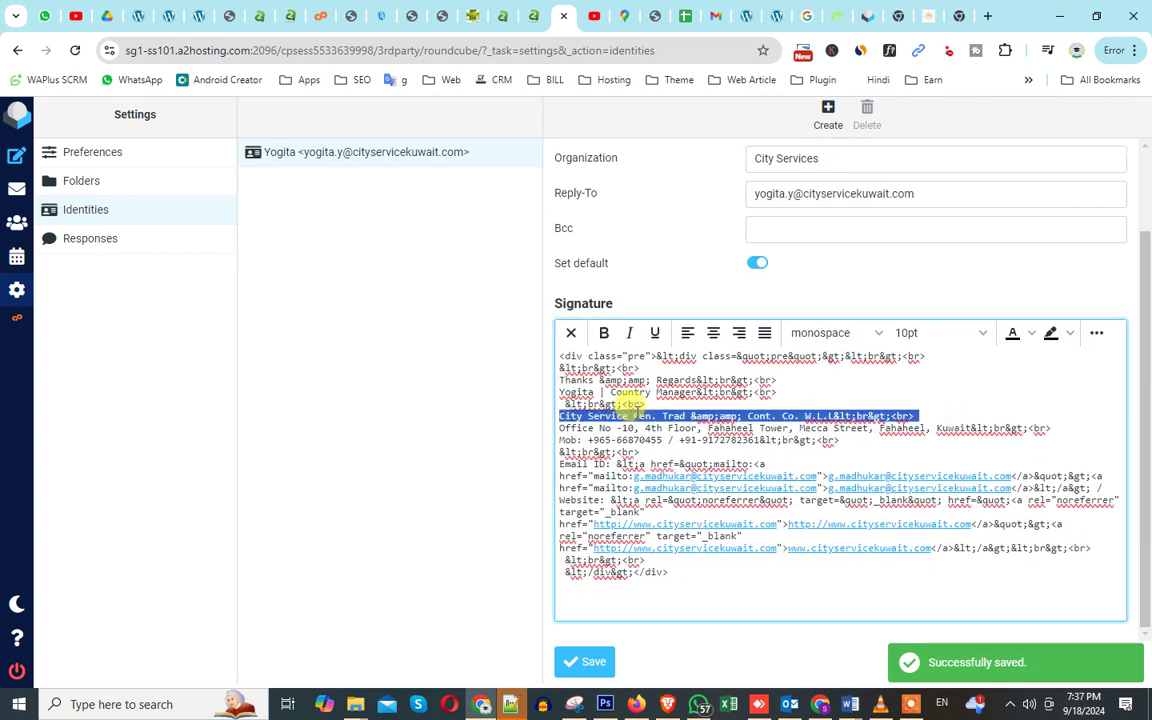
key("ctrl+a")
key("ctrl+v")
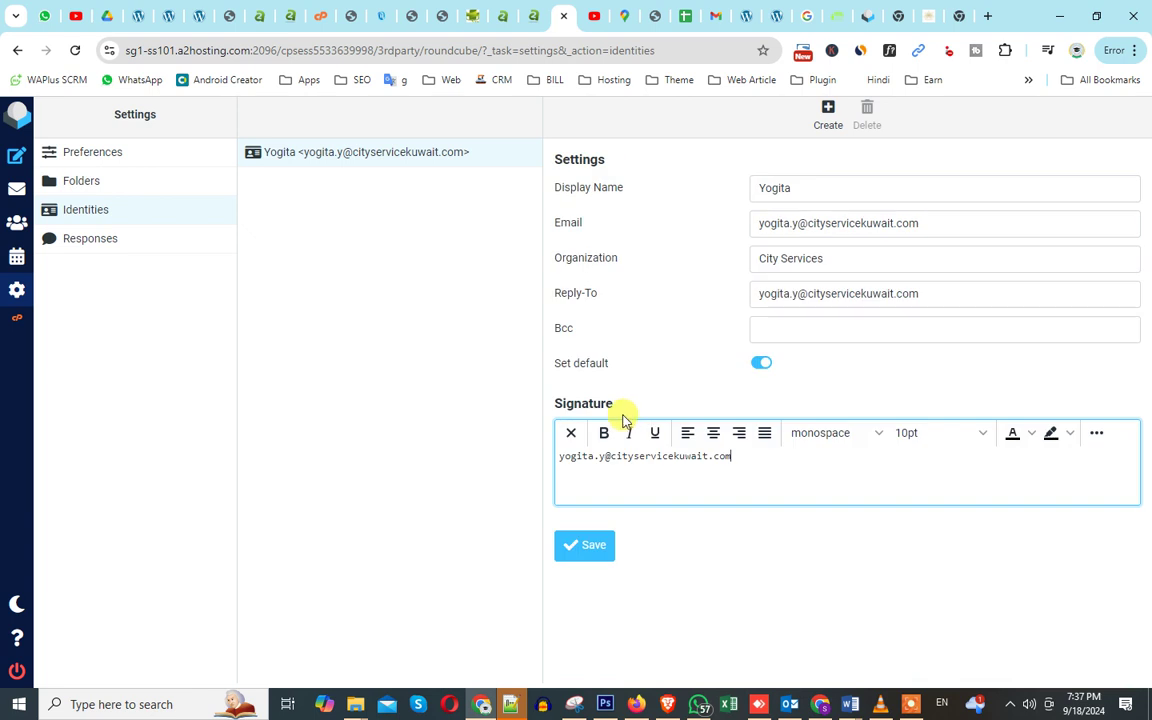
key("ctrl+z")
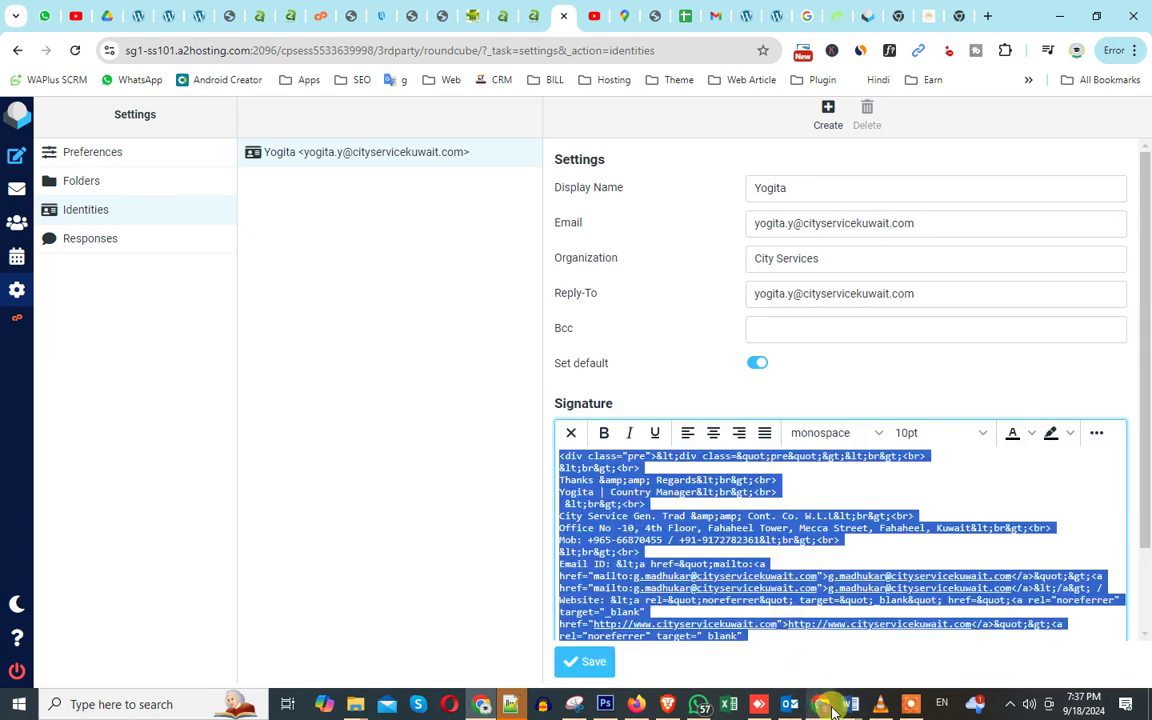
Check the original signature in Outlook and replace the webmail signature's raw HTML text with the formatted signature copied from that email.
left_click(790, 704)
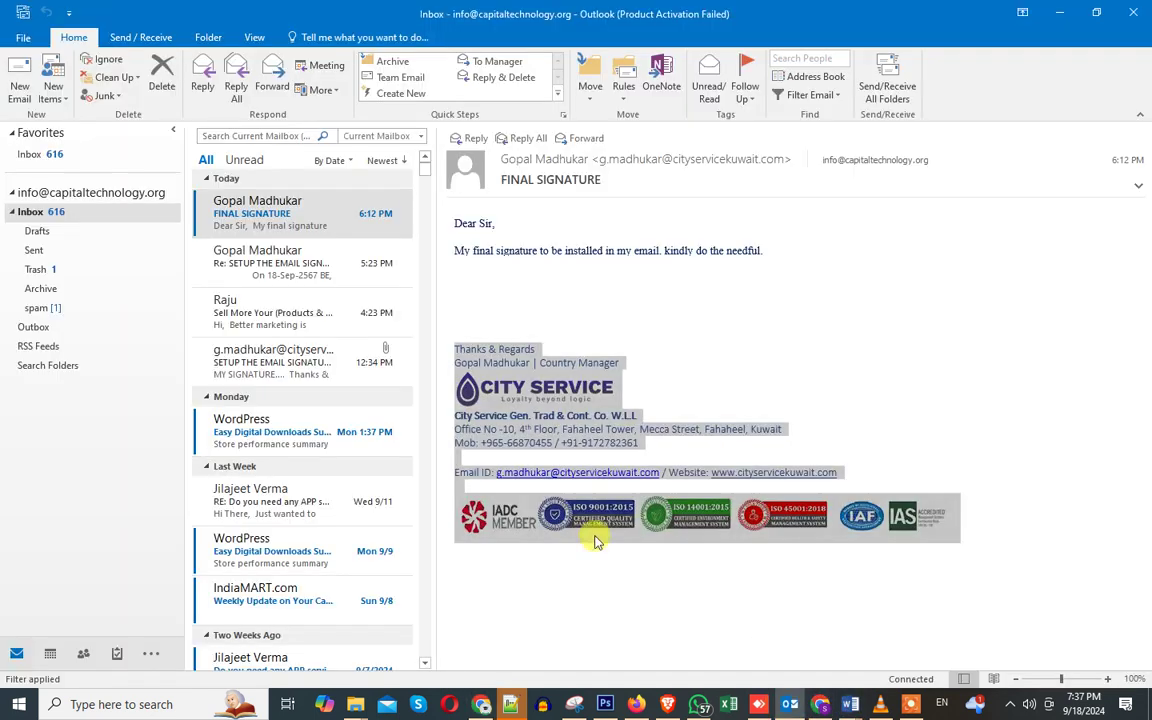
left_click(482, 704)
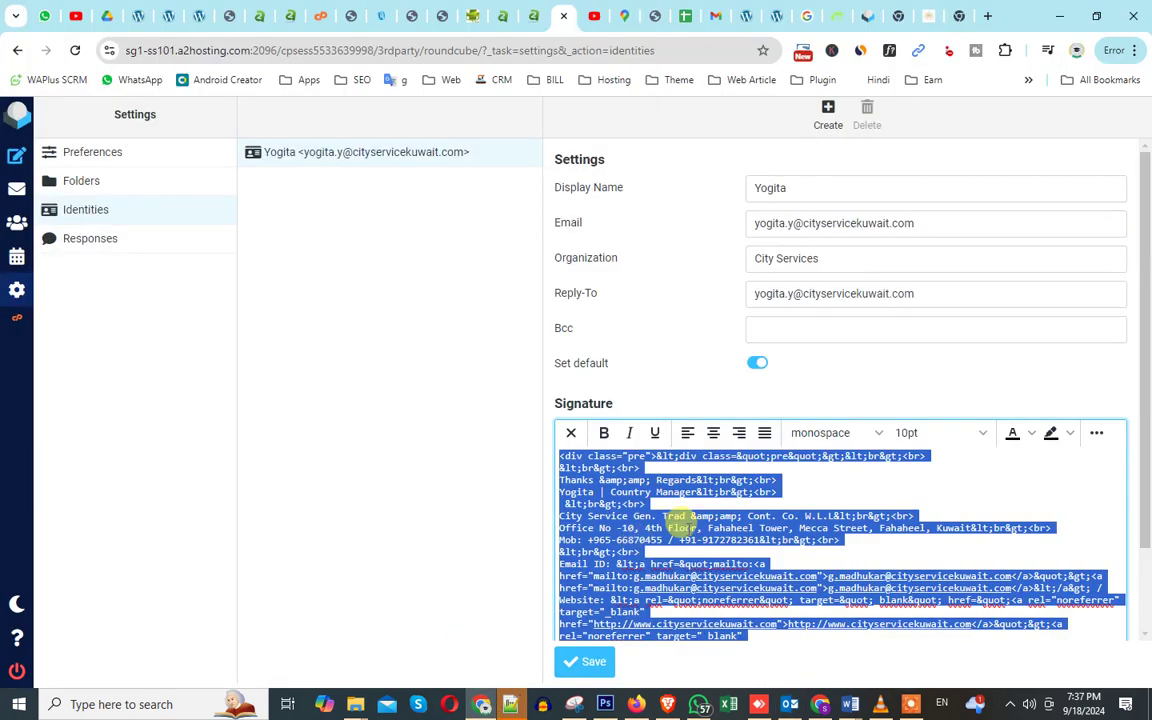
key("BackSpace")
key("ctrl+v")
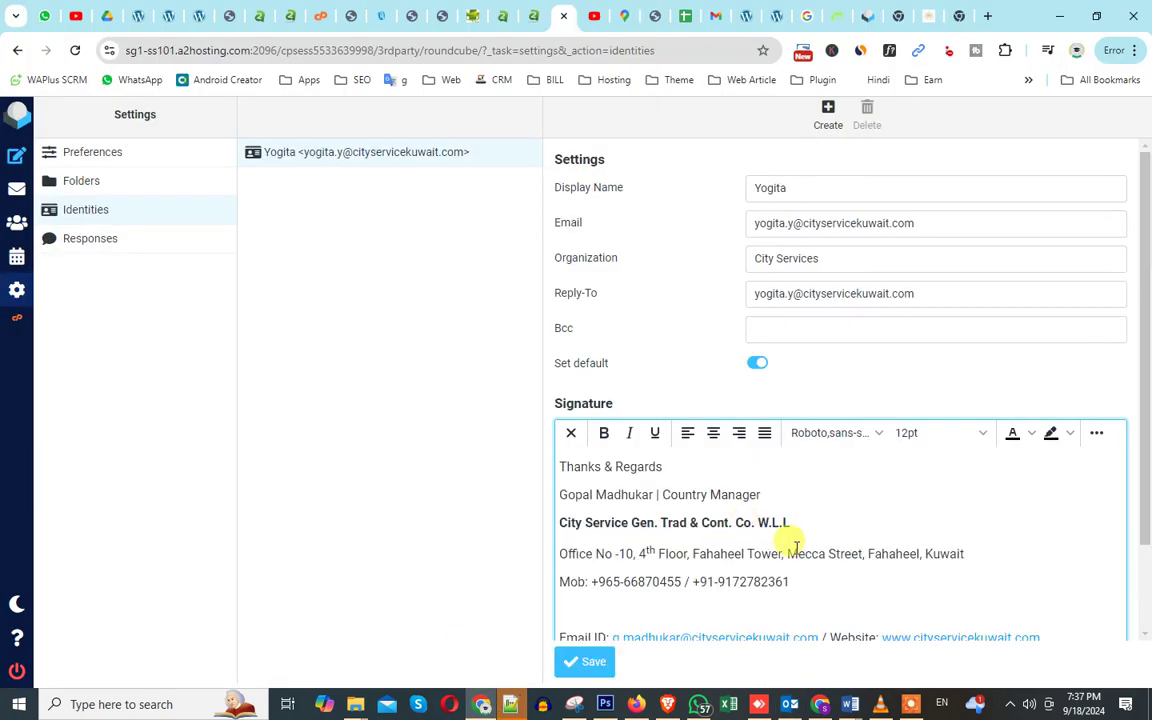
Add a blank line below the "Country Manager" line and replace the person's name on it with the account holder's first name.
scroll(807, 559, "down", 2)
left_click(773, 387)
key("Return")
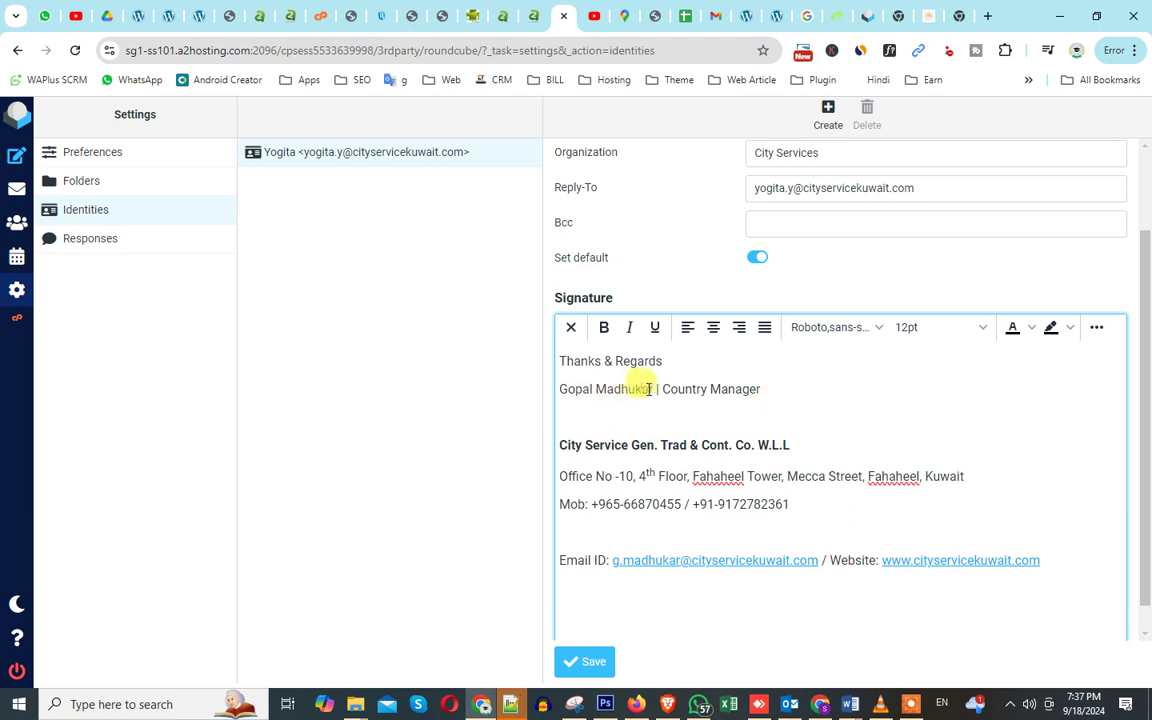
left_click_drag(653, 388, 555, 393)
type("Yogit")
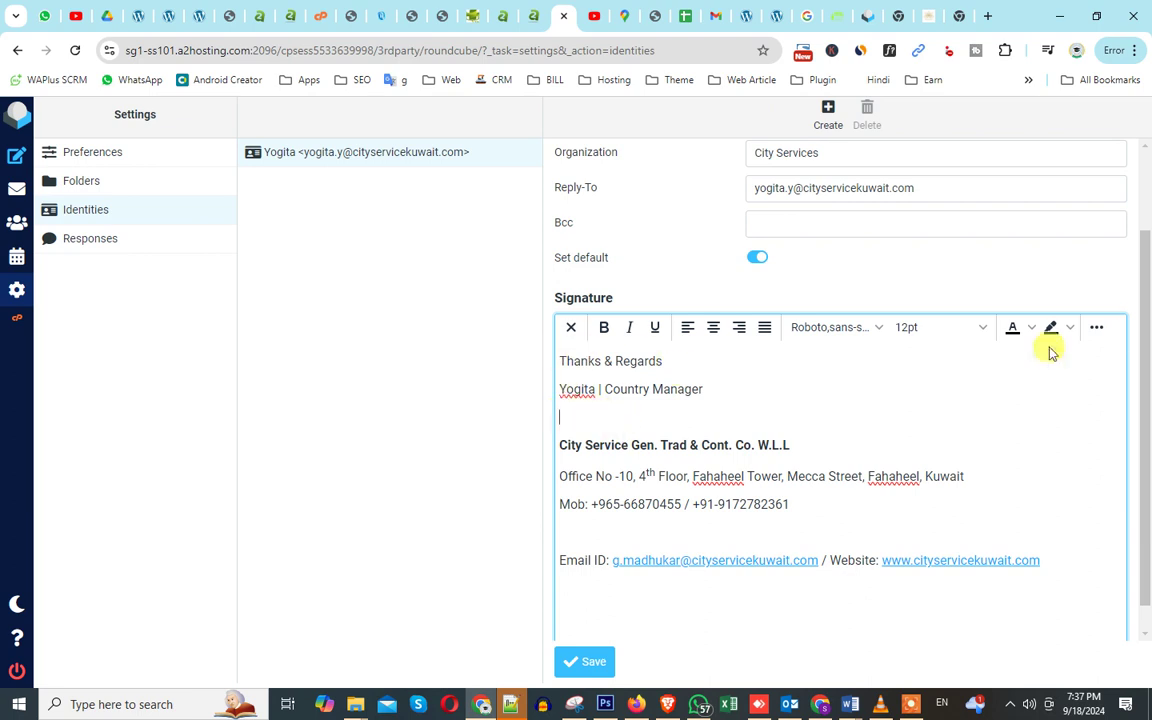
Insert the City Service logo c.png from Downloads on the blank line below "Country Manager" in the signature.
left_click(1097, 327)
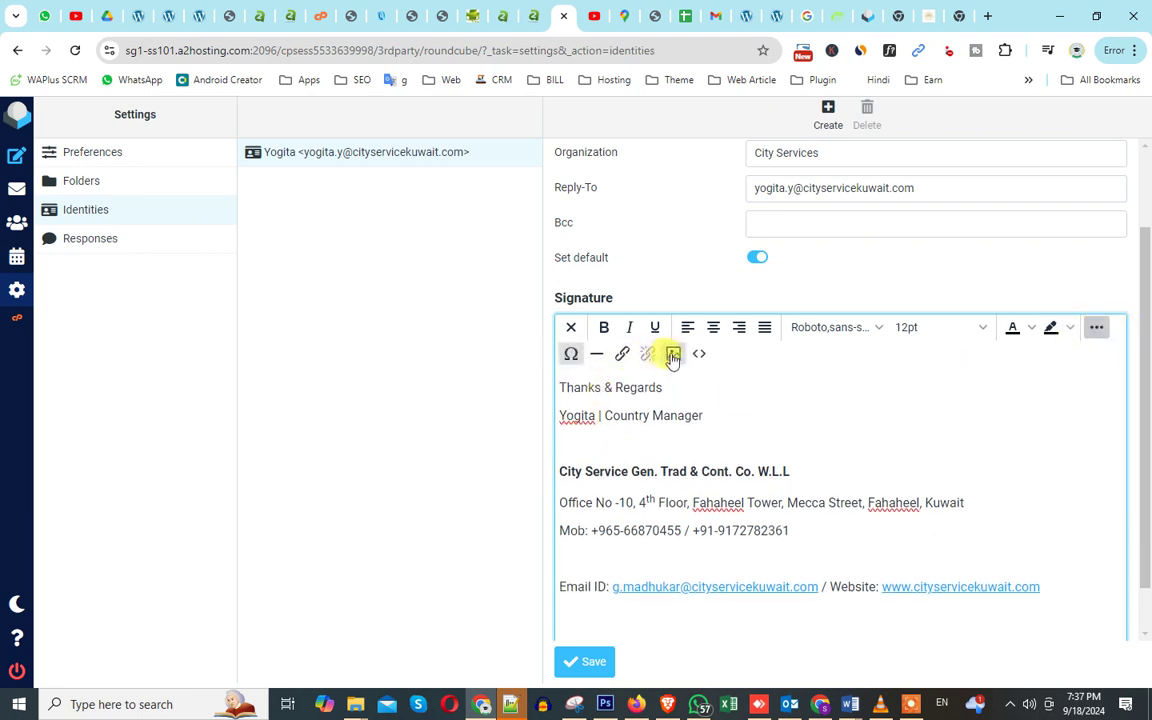
left_click(673, 354)
left_click(1012, 387)
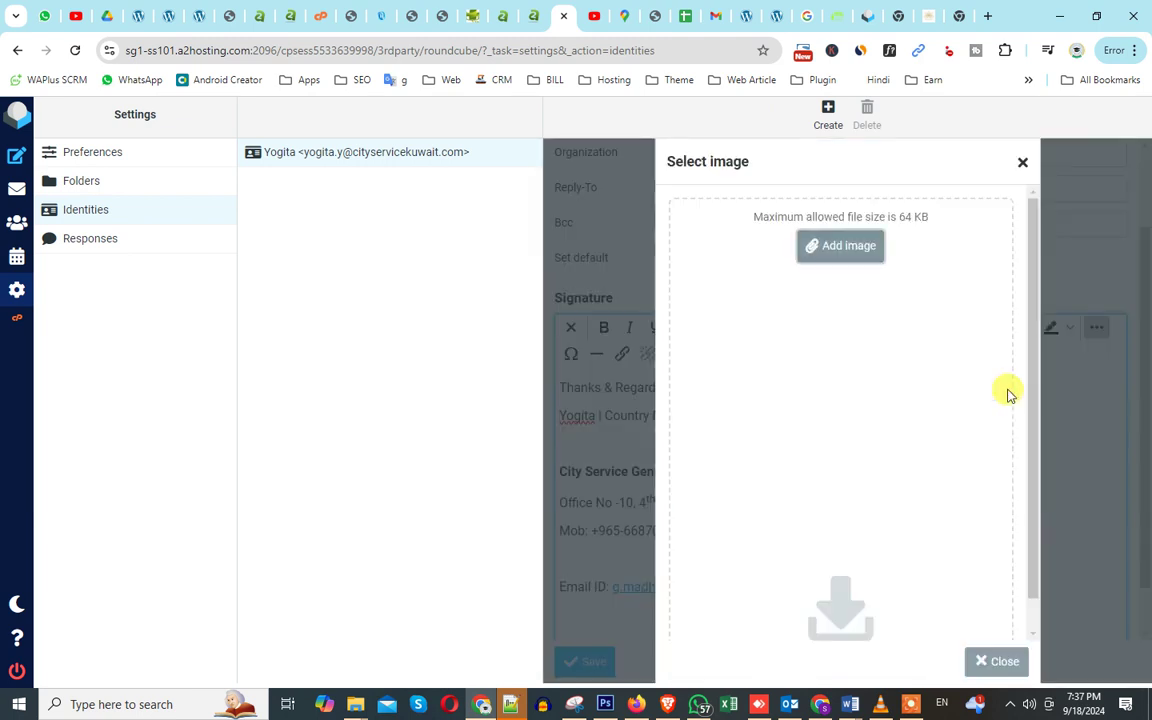
left_click(837, 250)
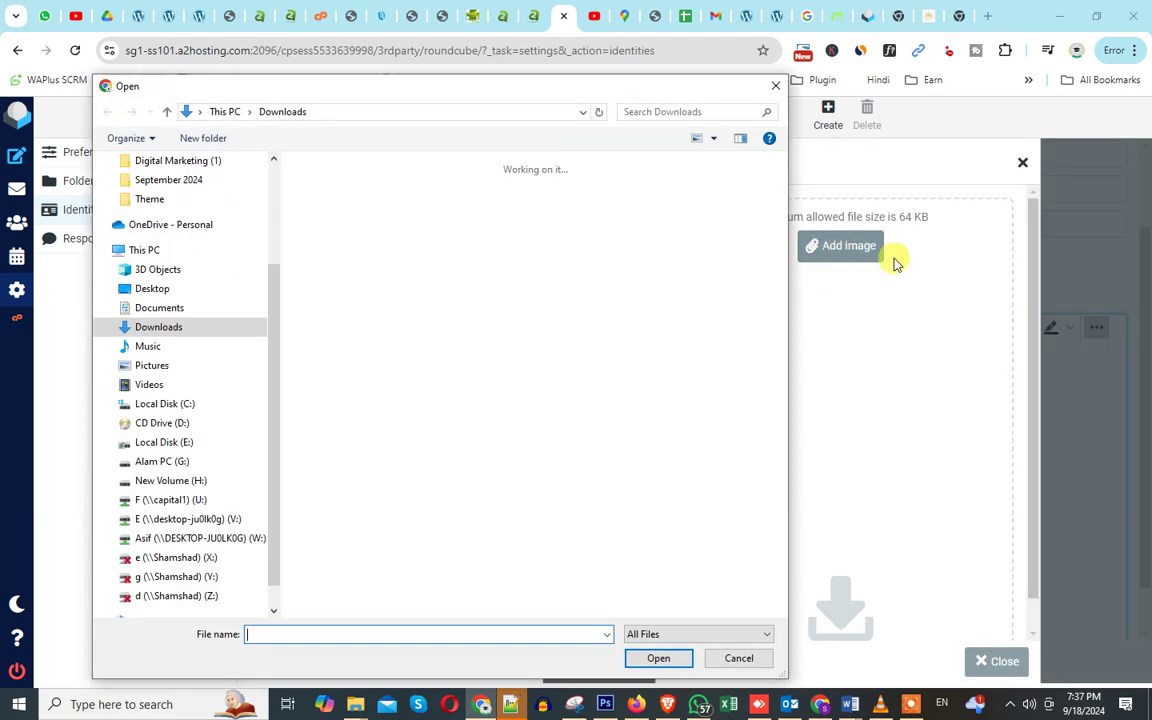
left_click(424, 260)
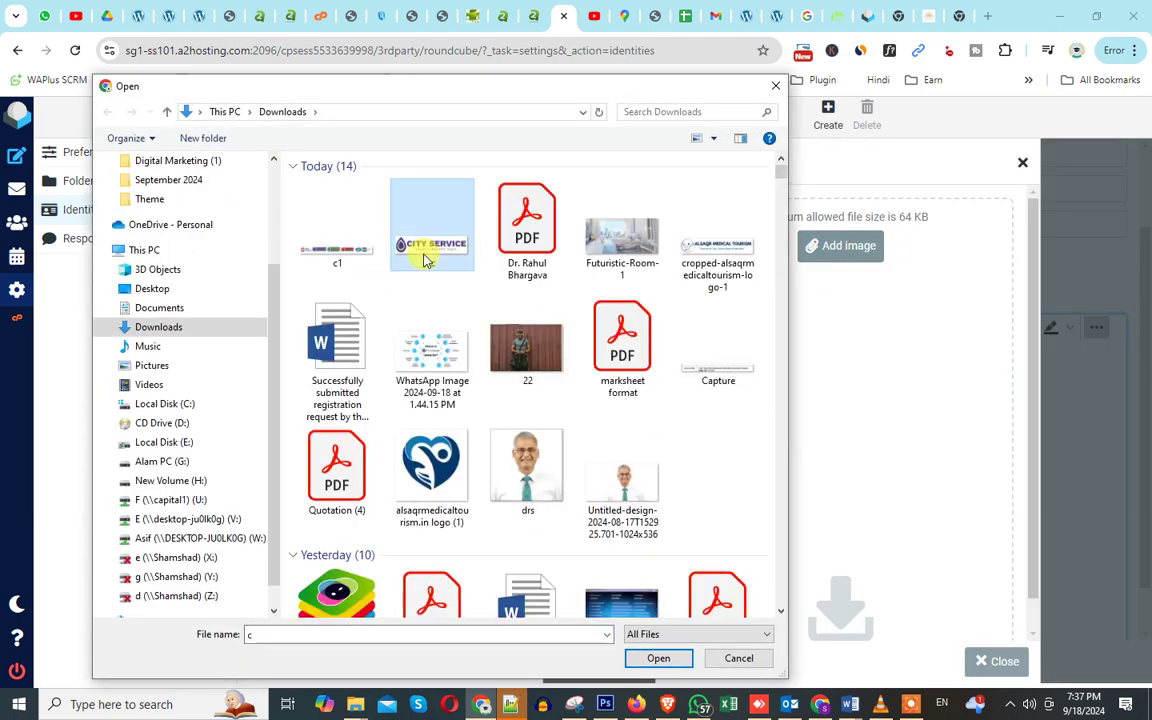
double_click(424, 260)
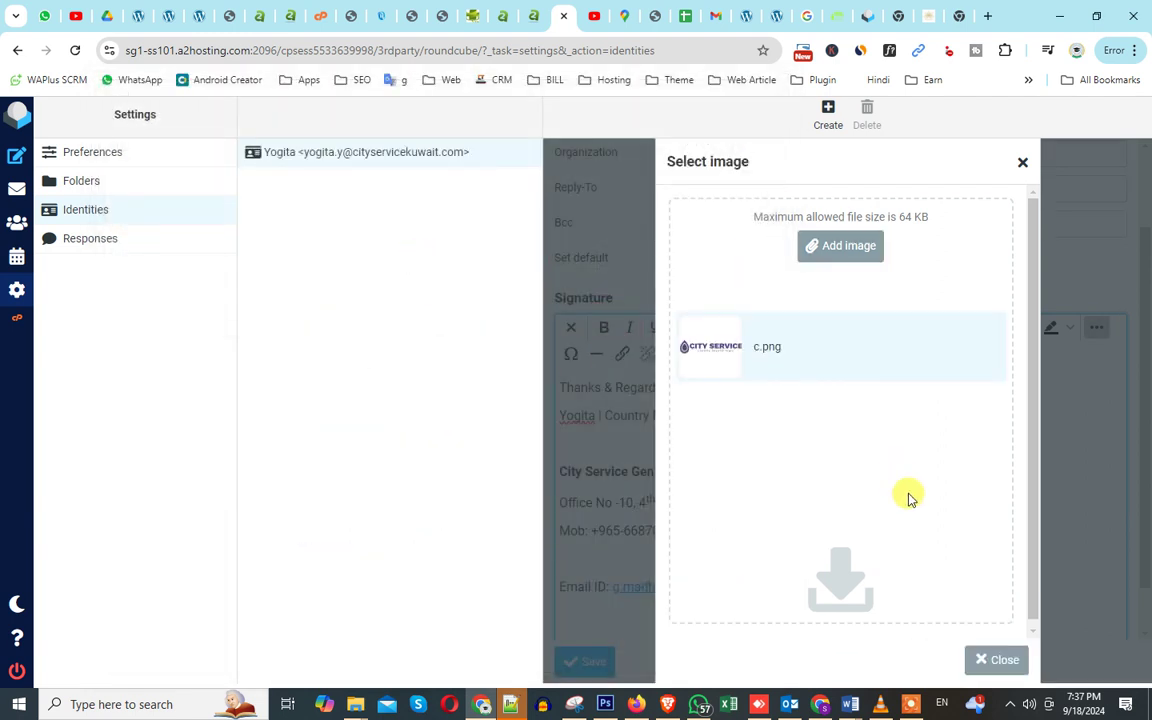
left_click(691, 352)
left_click(910, 497)
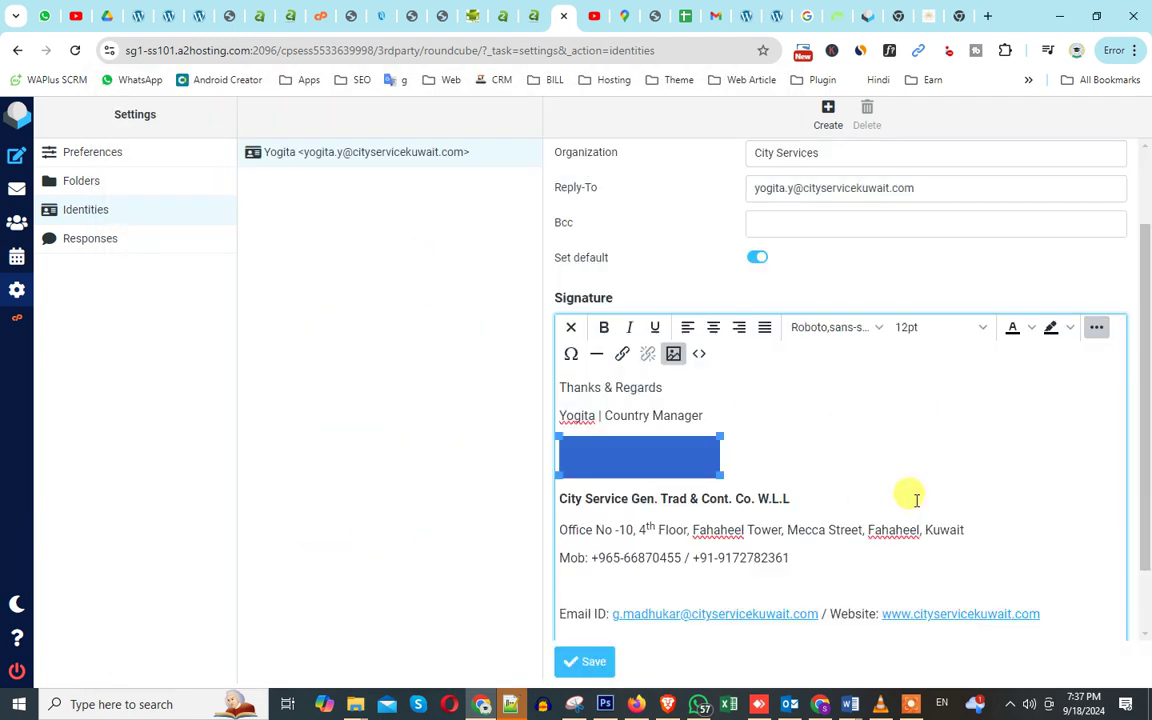
Remove the blank line between the "Mob" and "Email ID" lines of the signature.
left_click(604, 575)
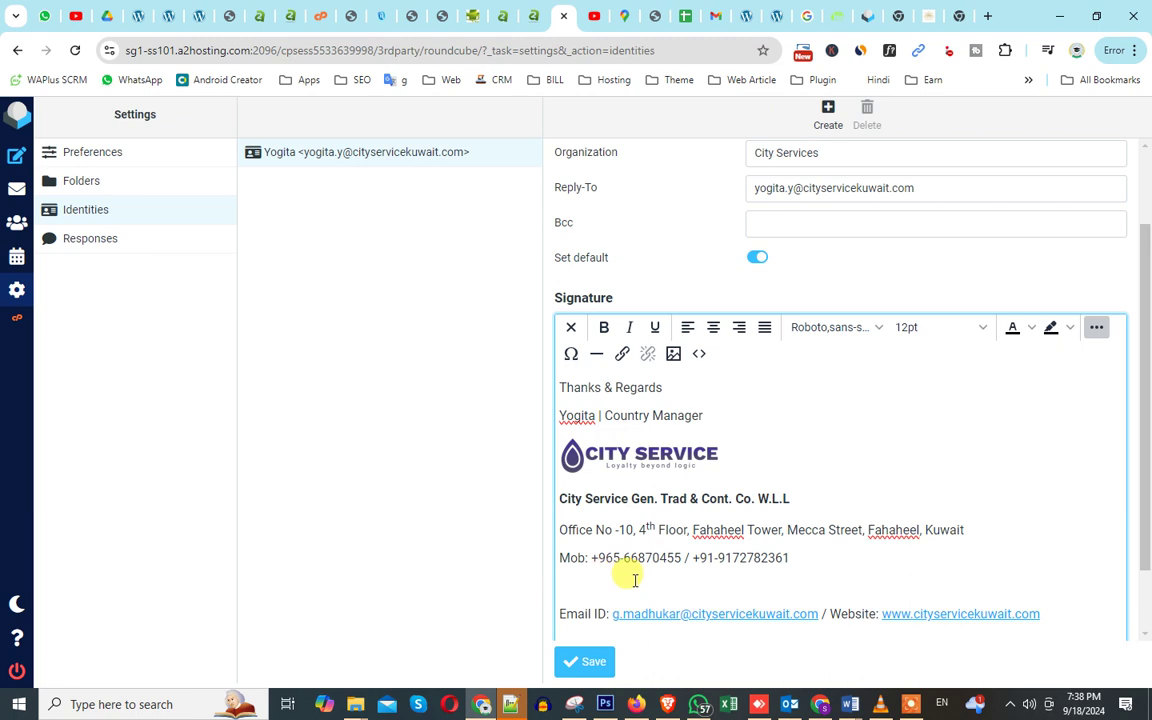
scroll(770, 572, "down", 1)
key("BackSpace")
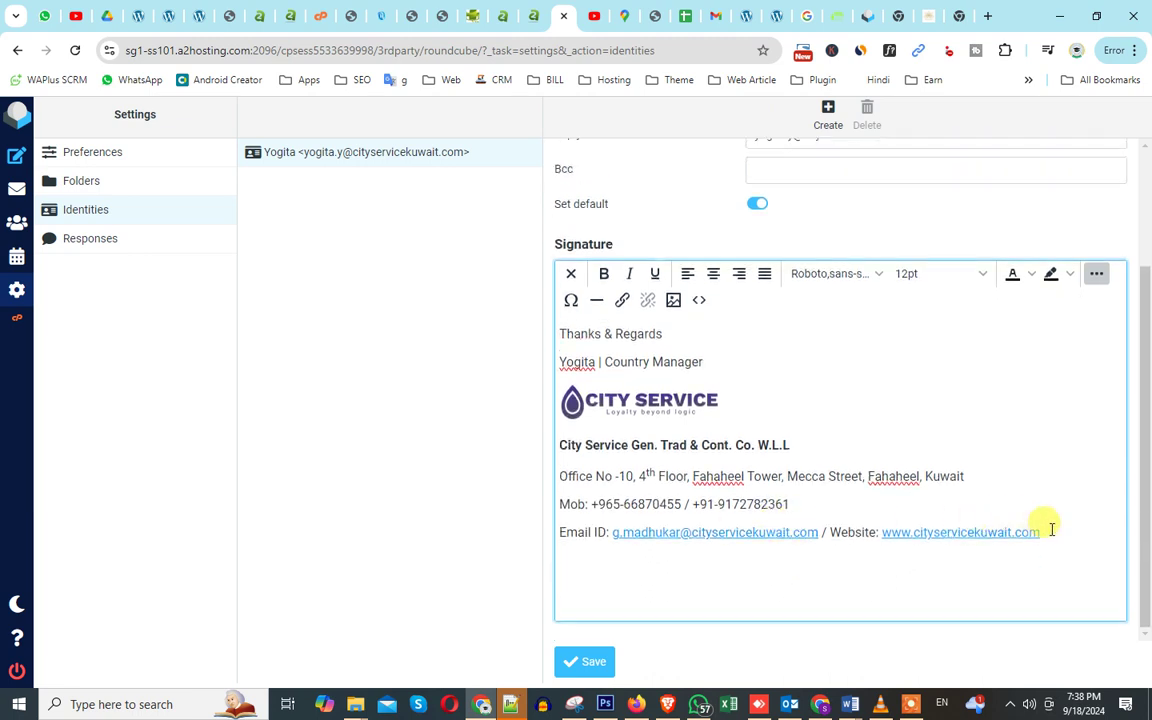
Insert the certification badges image c1 from Downloads below the "Email ID" line of the signature.
scroll(1050, 530, "down", 1)
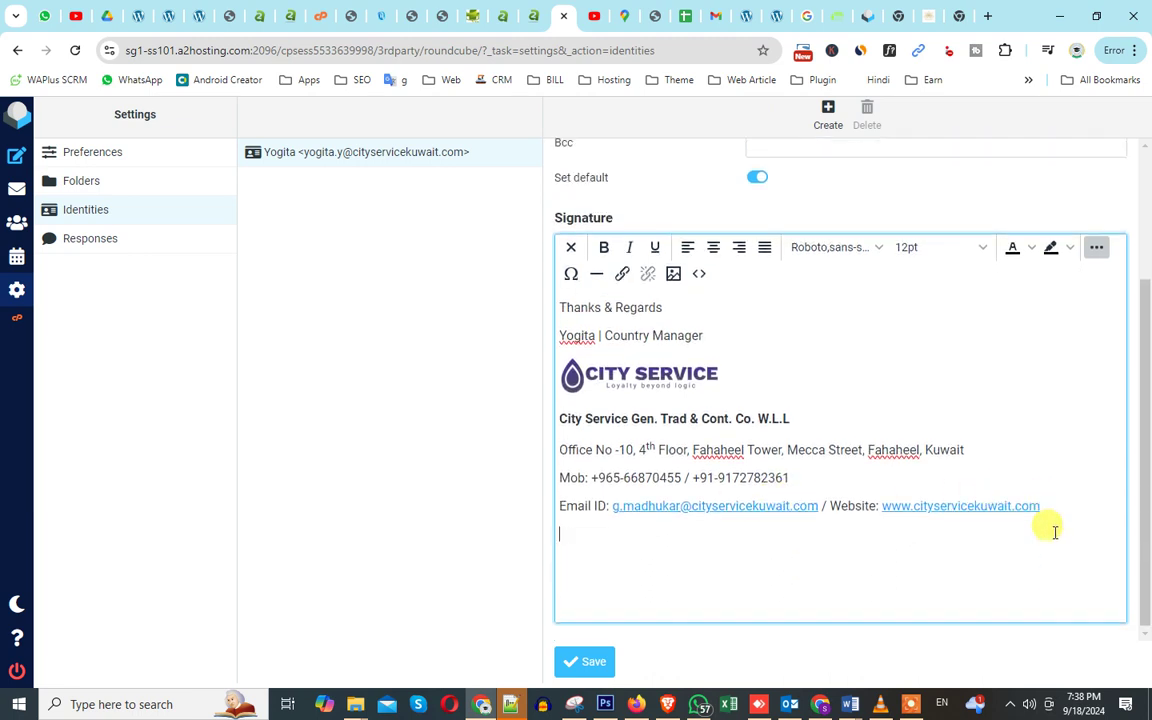
left_click(1092, 249)
left_click(1096, 273)
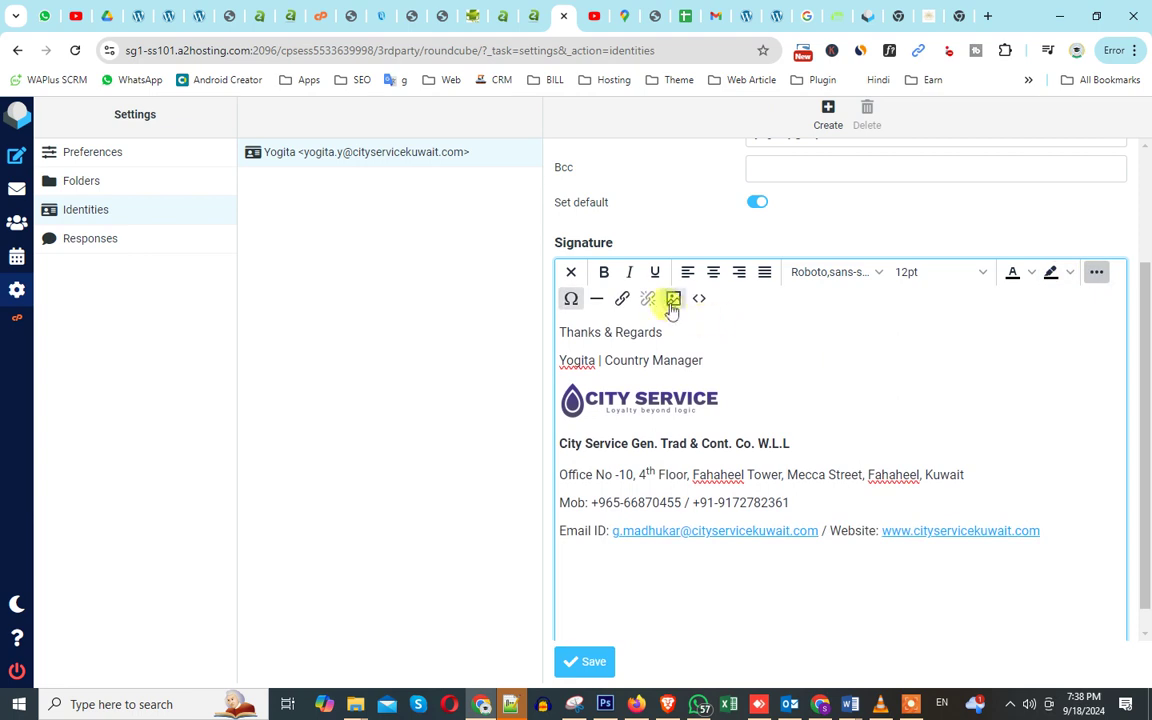
left_click(671, 300)
left_click(1013, 385)
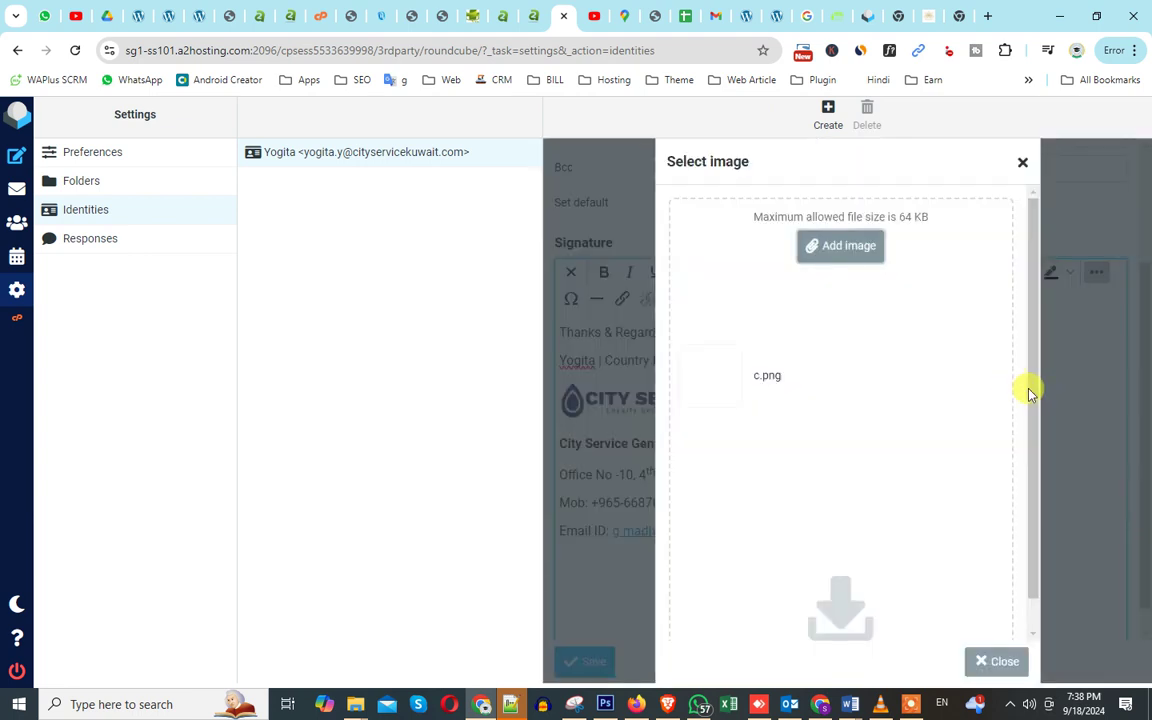
left_click(845, 250)
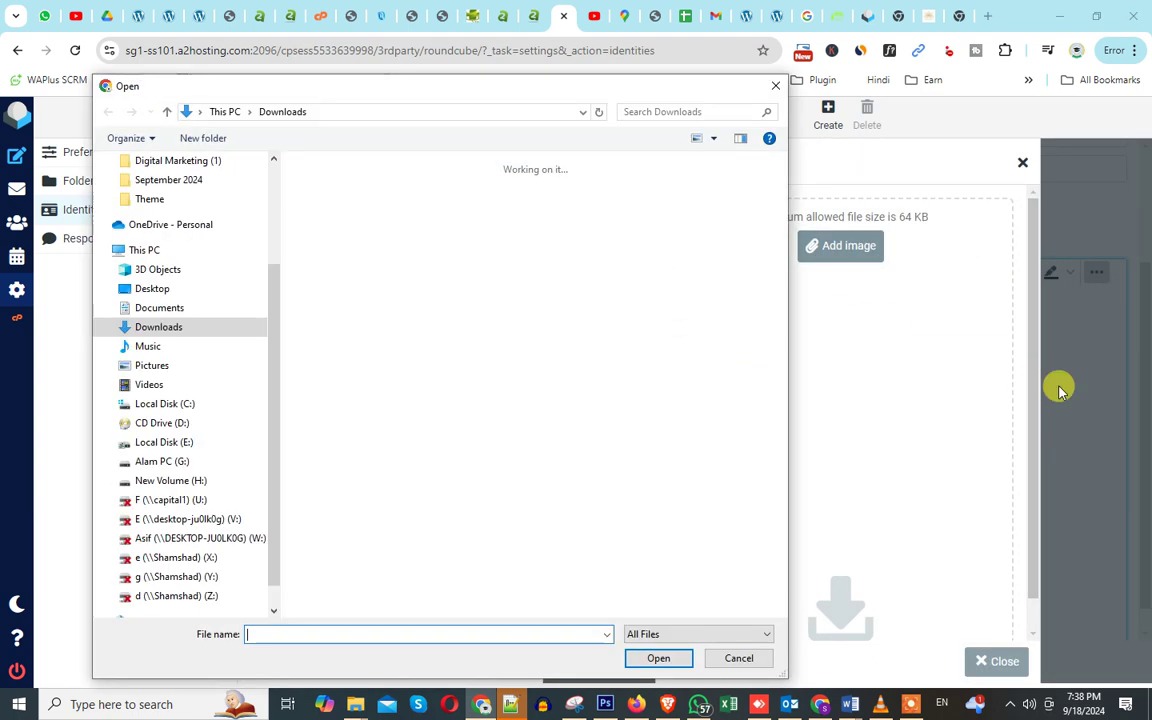
double_click(336, 246)
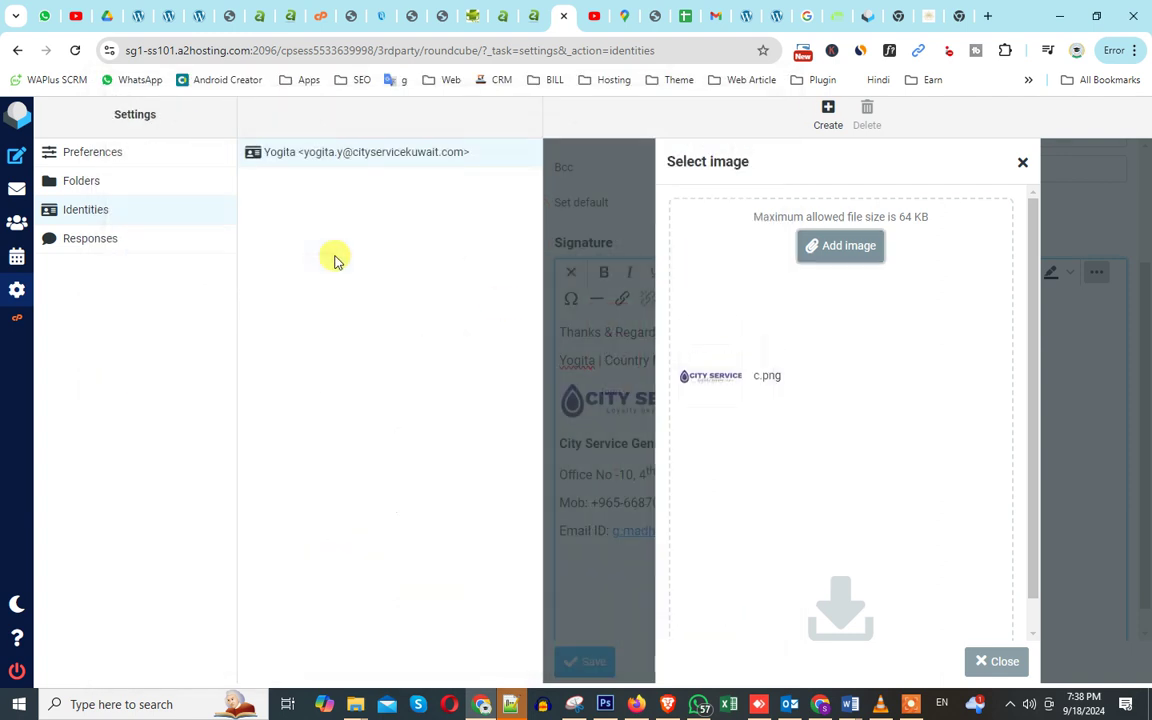
left_click(710, 344)
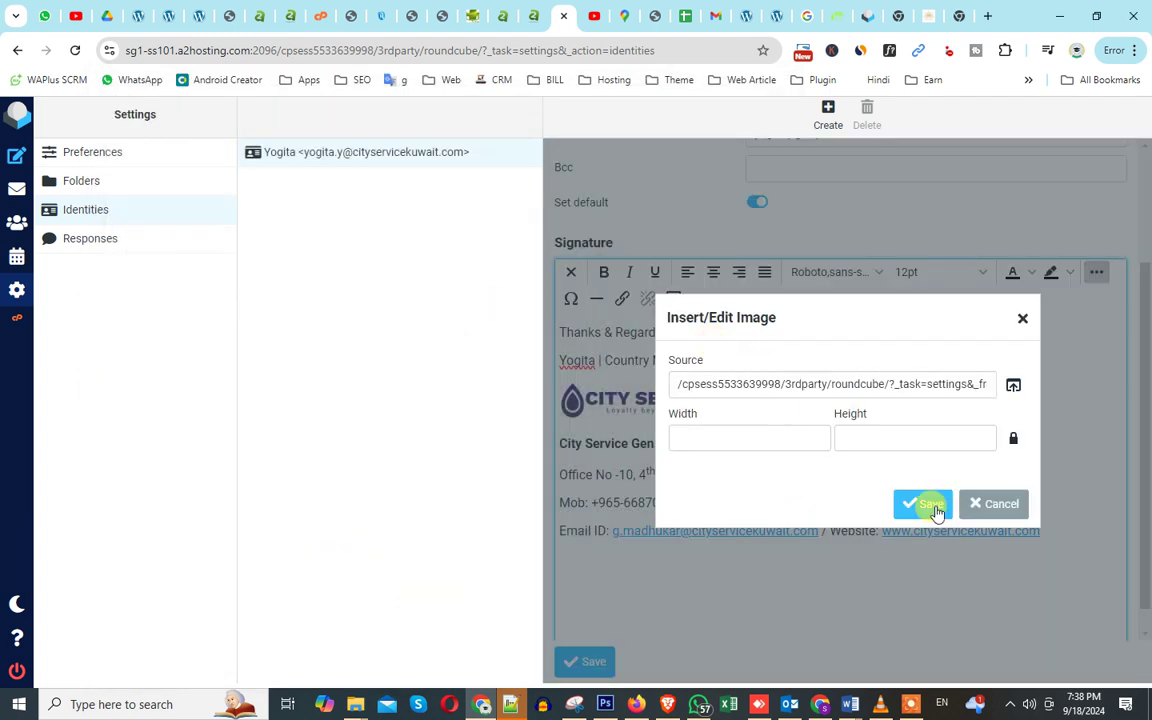
left_click(936, 506)
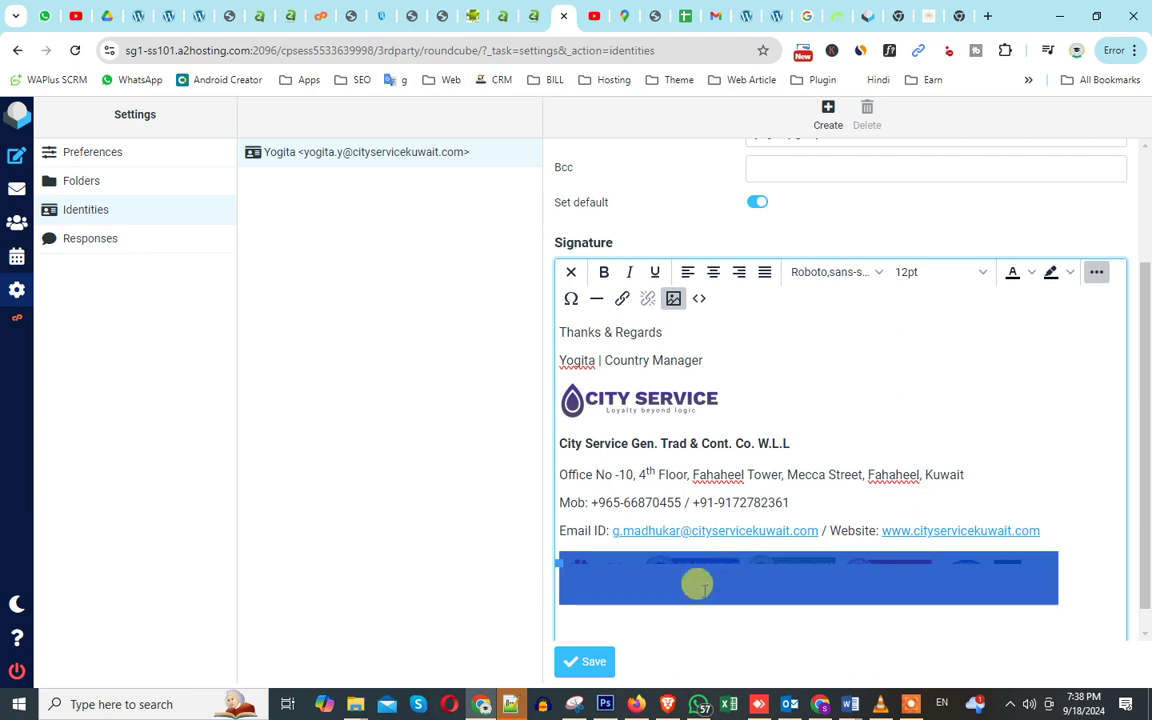
Add one blank line above "Thanks & Regards" in the signature and save the identity.
scroll(640, 420, "up", 2)
scroll(640, 425, "down", 3)
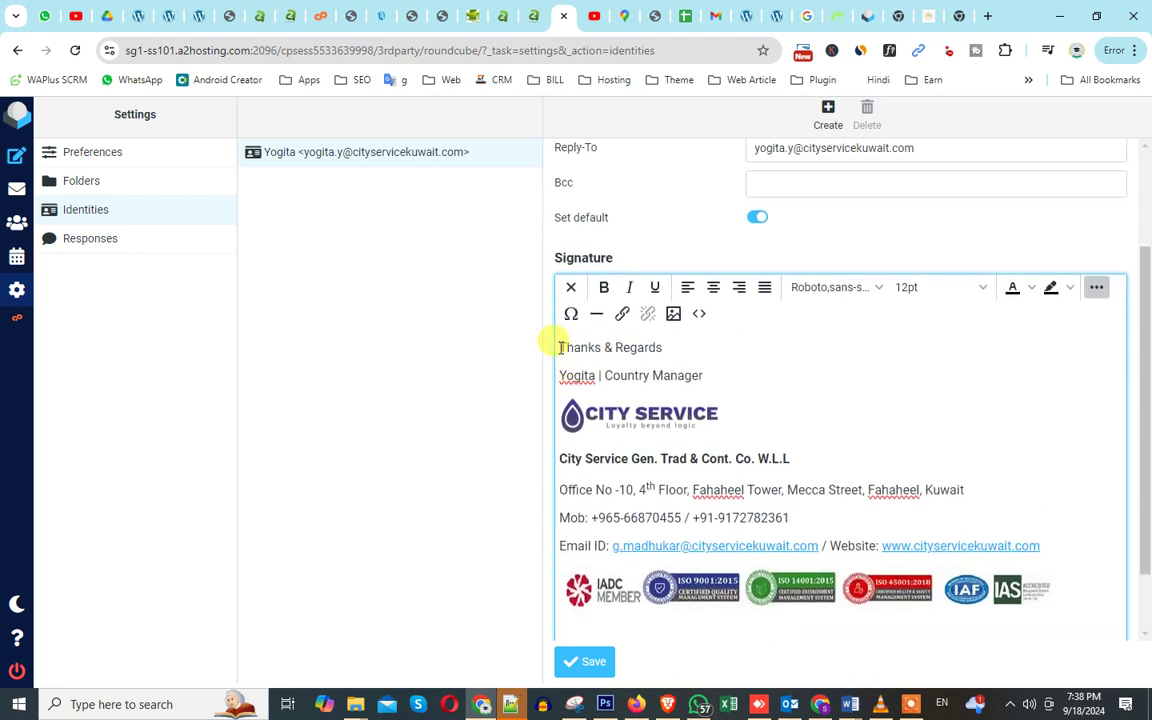
key("Return")
key("Return")
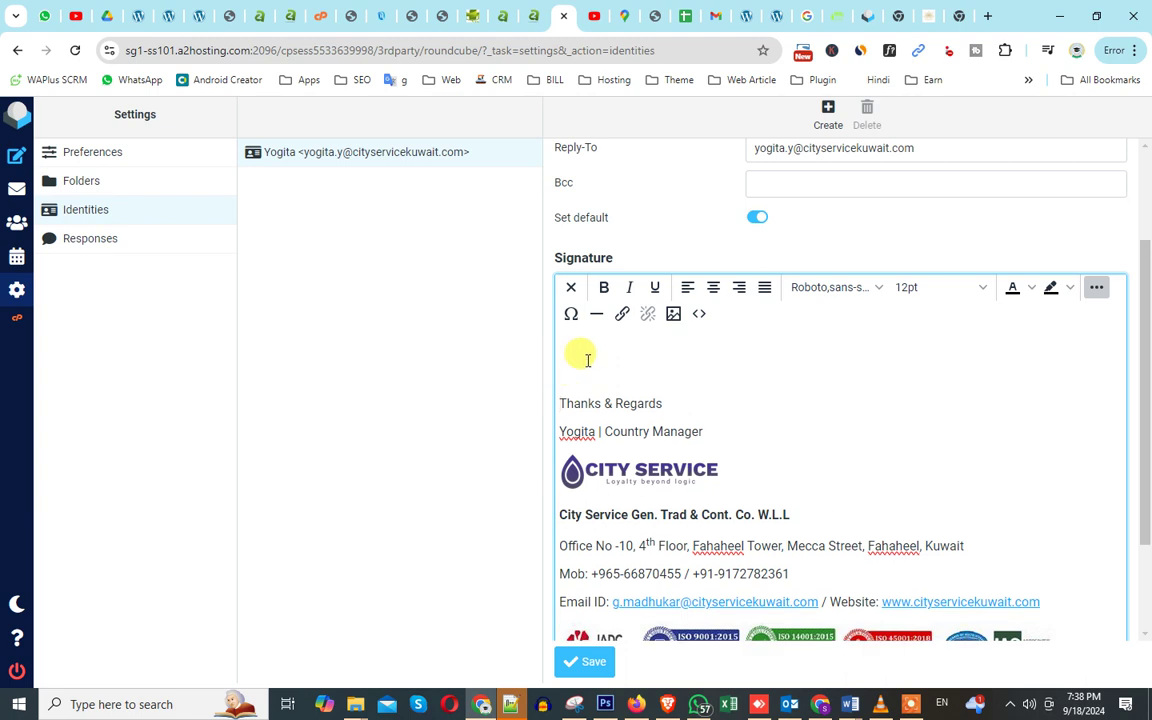
key("BackSpace")
scroll(630, 653, "down", 1)
left_click(588, 664)
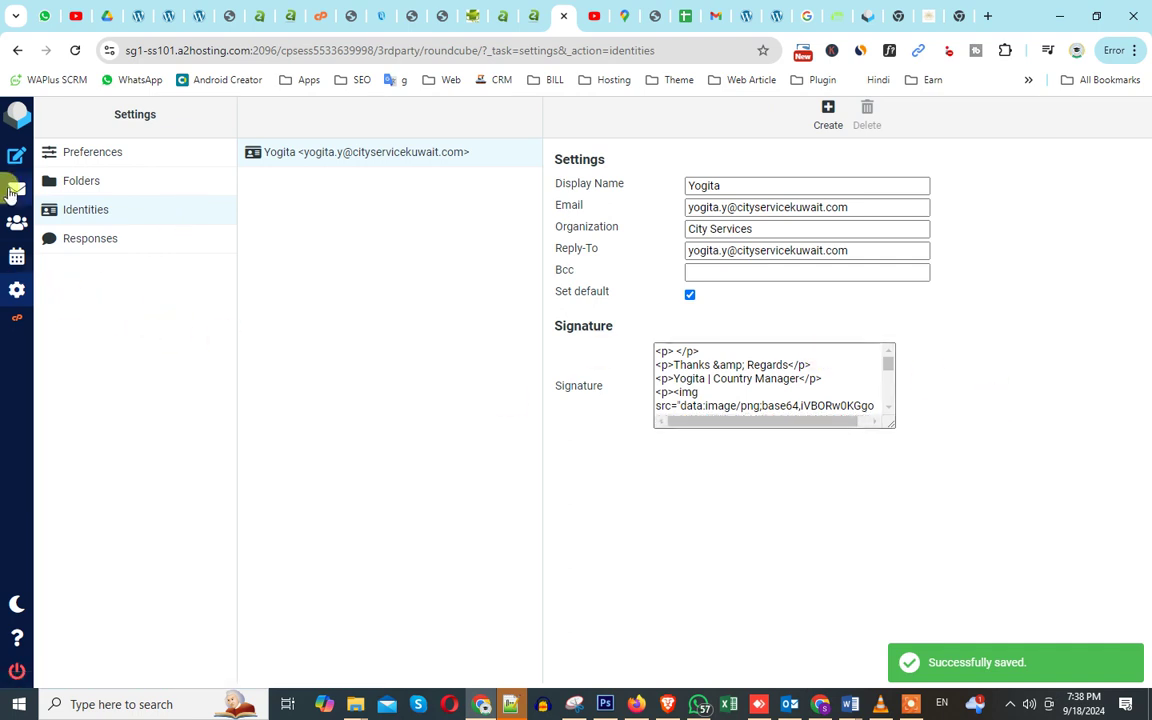
Open a new message to check its signature and Reply-To address, and discard the draft when leaving for the settings.
left_click(21, 166)
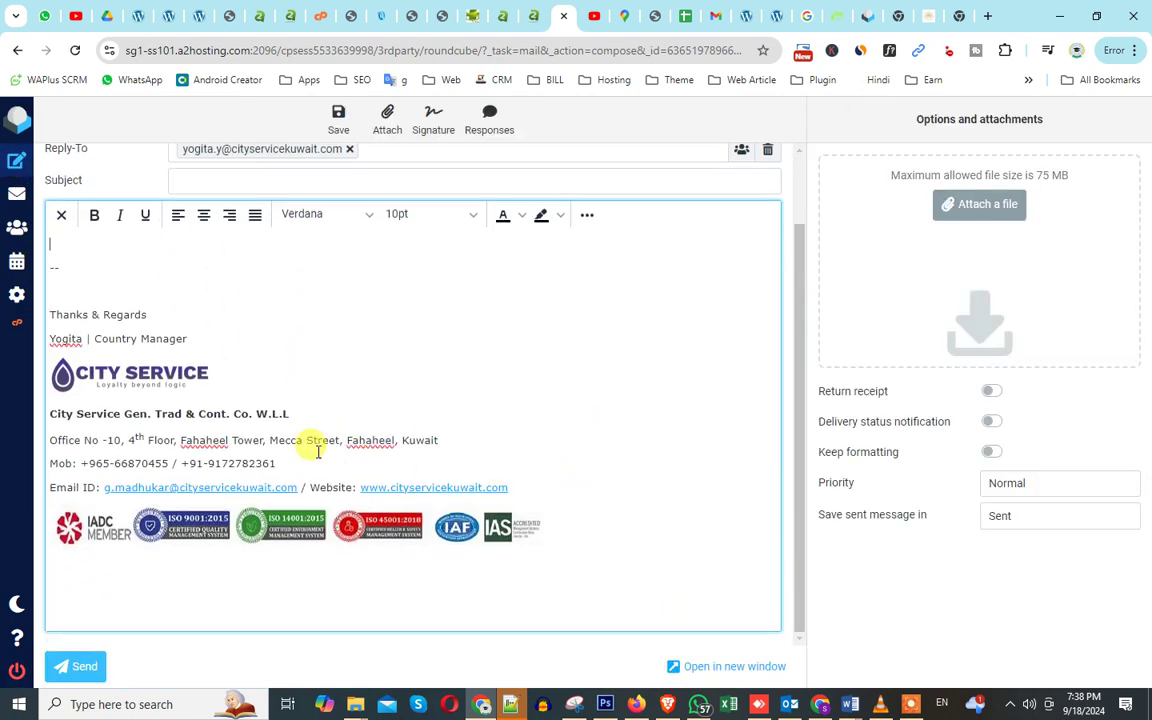
left_click(57, 334)
scroll(386, 481, "down", 1)
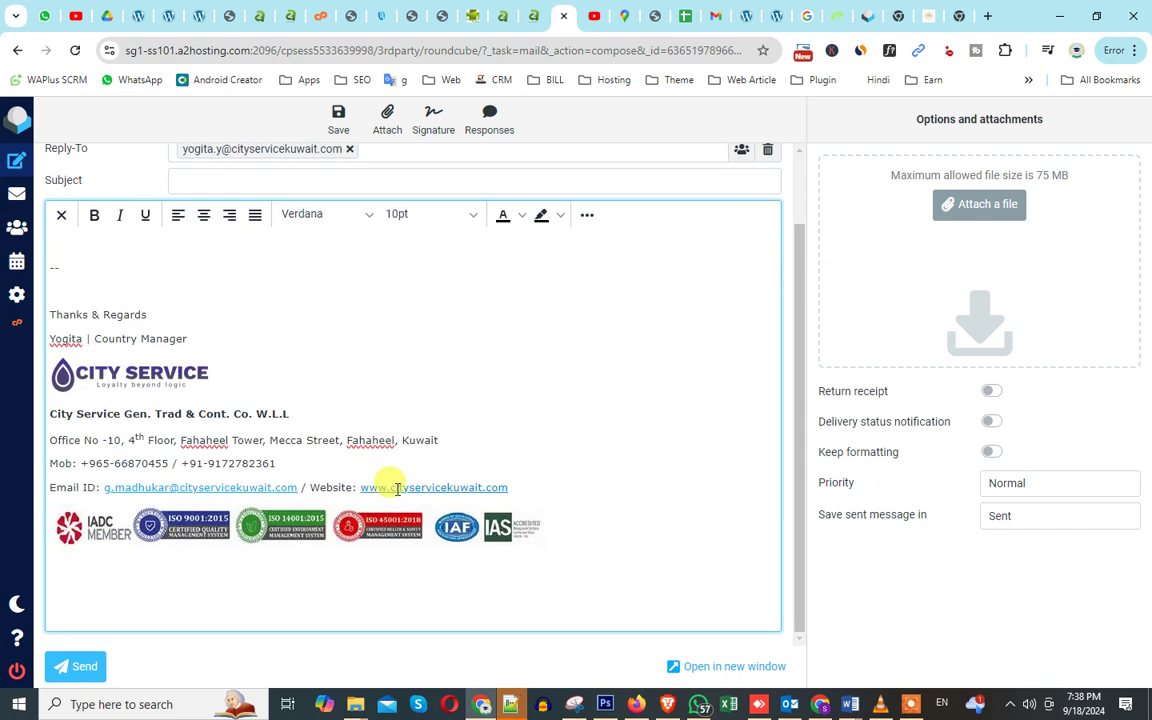
left_click_drag(121, 278, 25, 262)
left_click(283, 348)
scroll(383, 426, "up", 1)
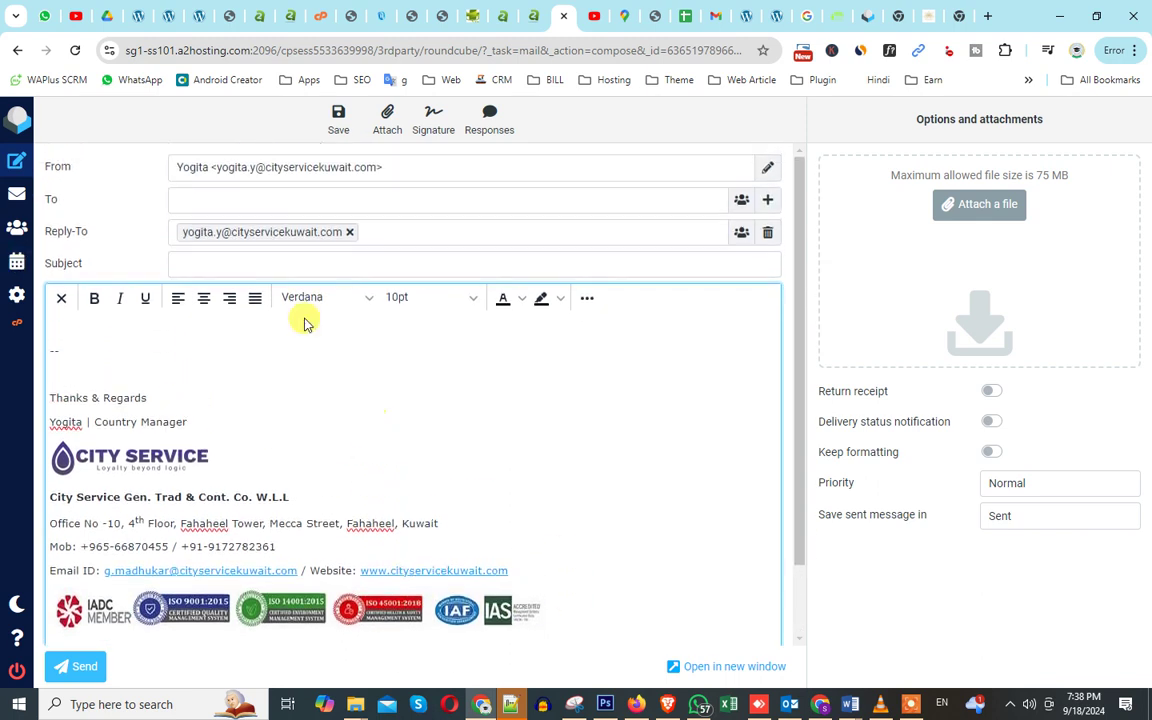
left_click(316, 236)
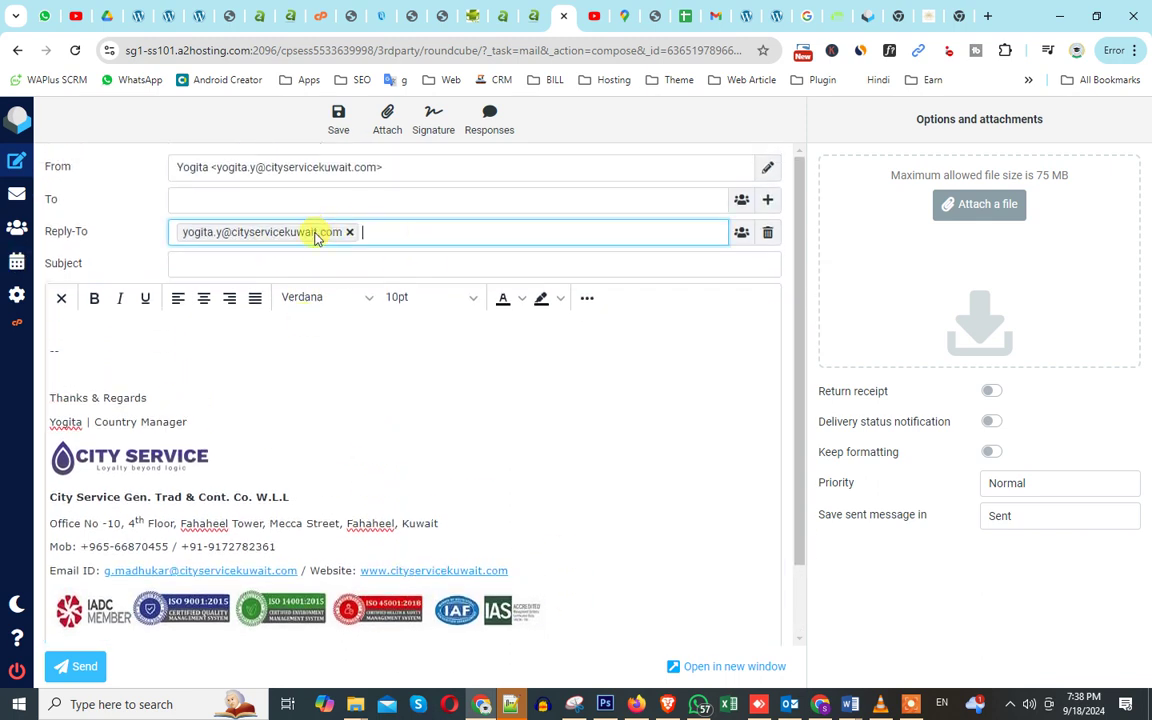
left_click(16, 261)
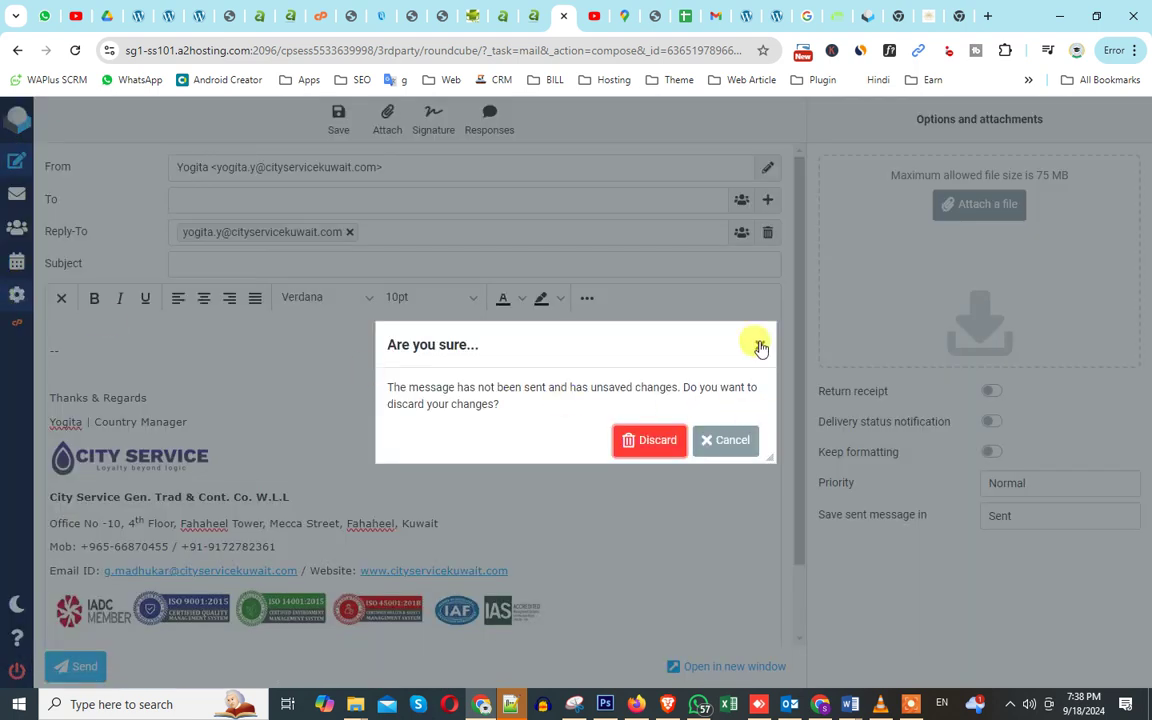
left_click(656, 441)
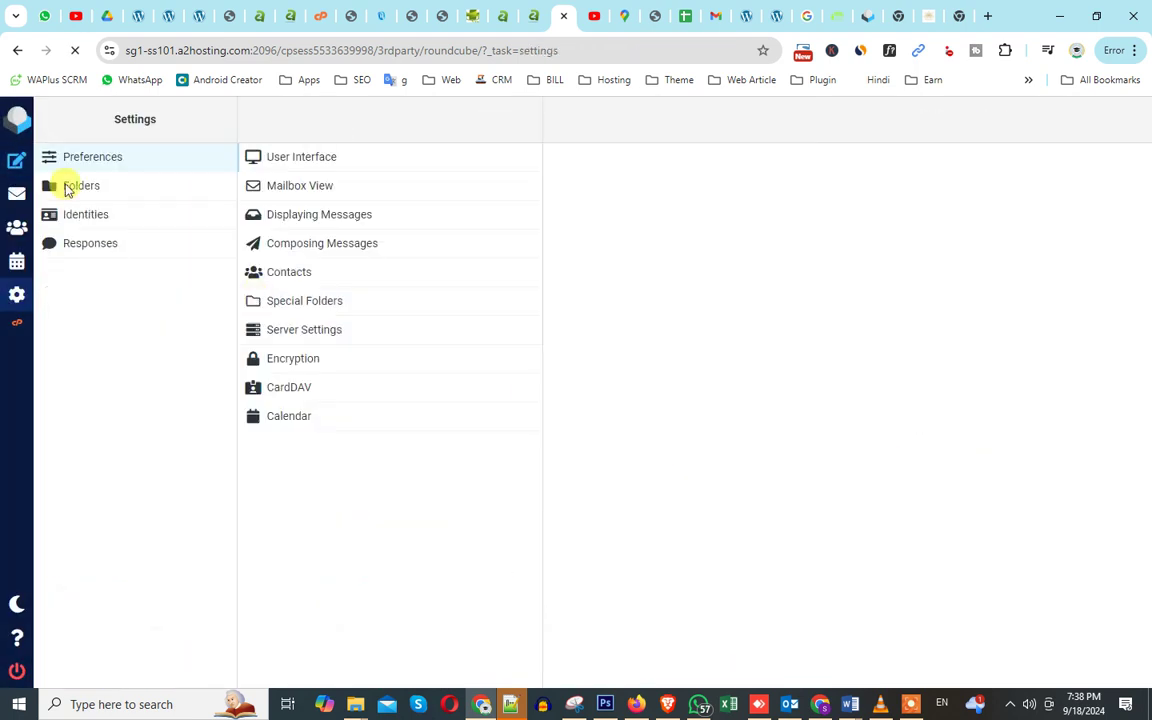
Compose another new message, review its signature and insert the identity's signature into the message body.
left_click(14, 162)
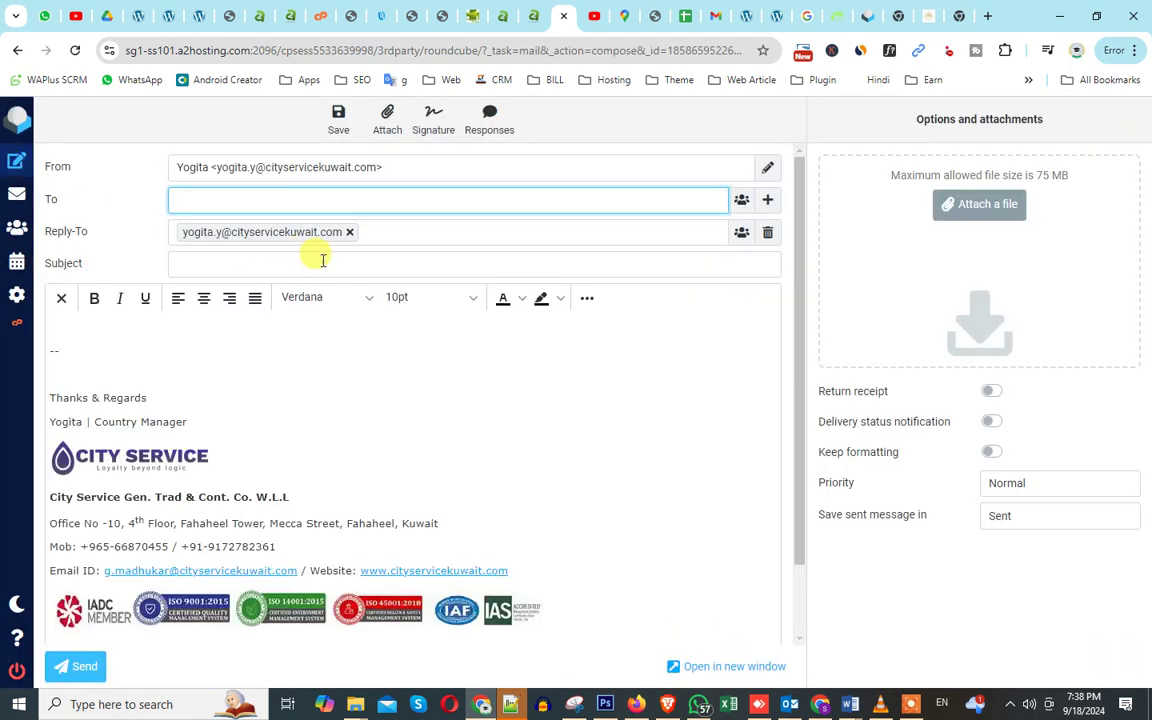
left_click(277, 380)
left_click(180, 200)
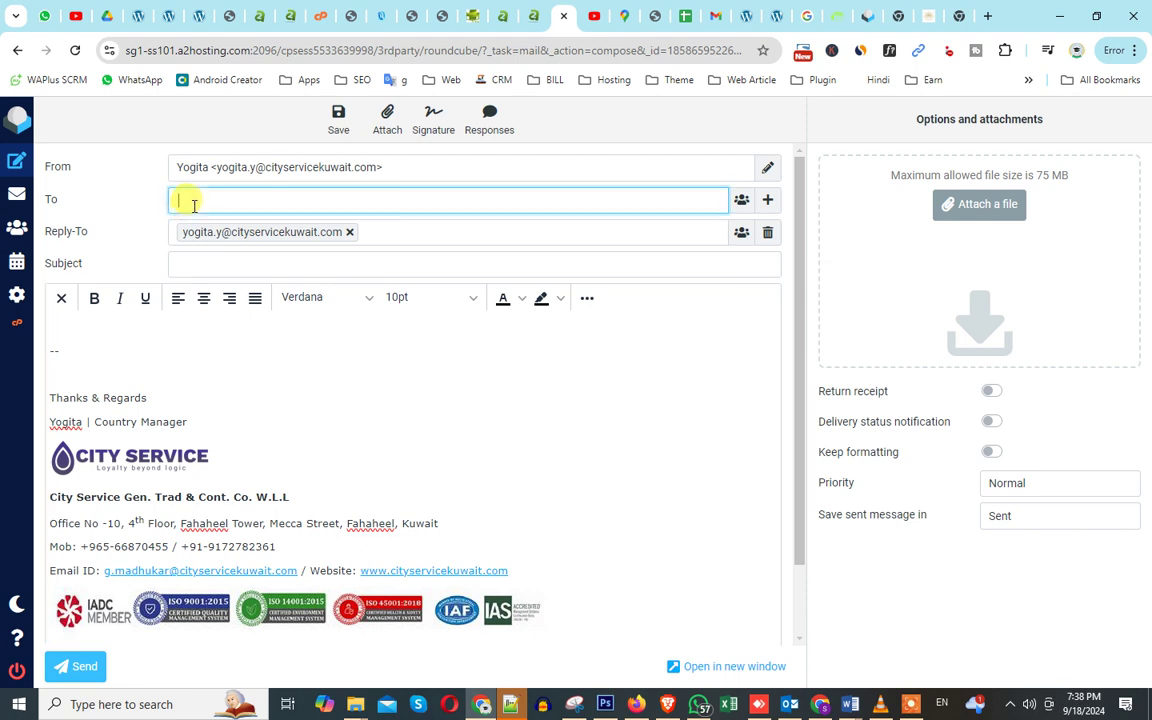
left_click(245, 378)
left_click(260, 394)
scroll(428, 400, "down", 2)
scroll(411, 321, "up", 2)
left_click(428, 130)
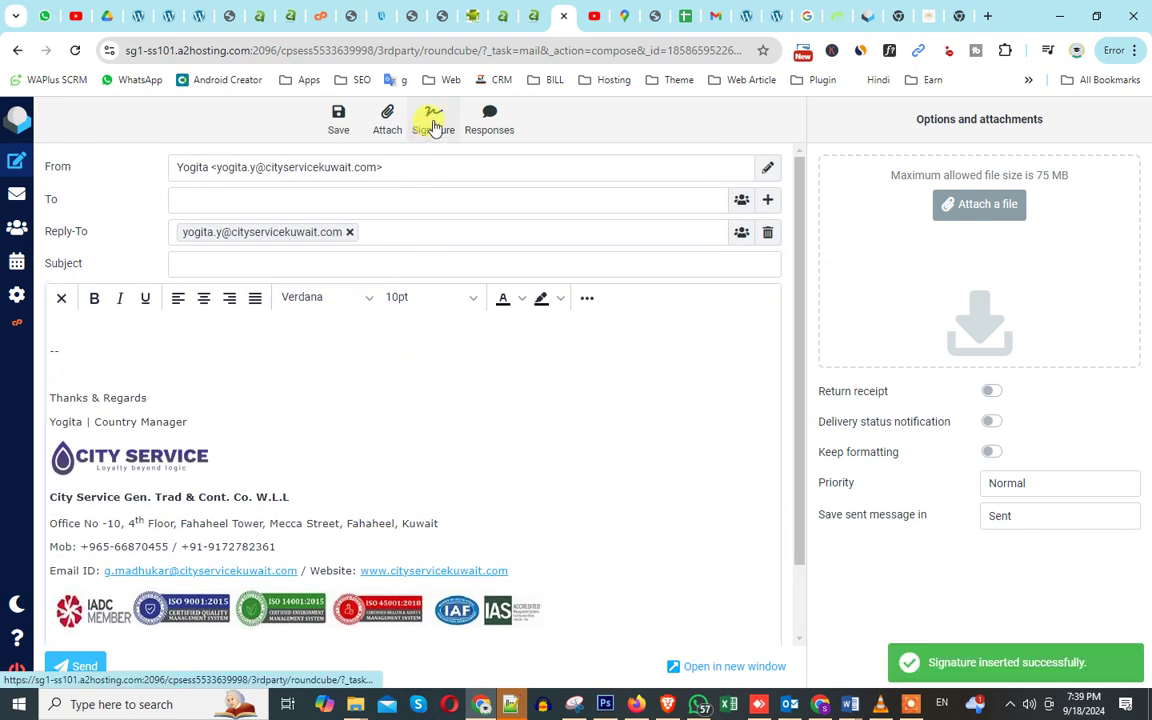
left_click(489, 453)
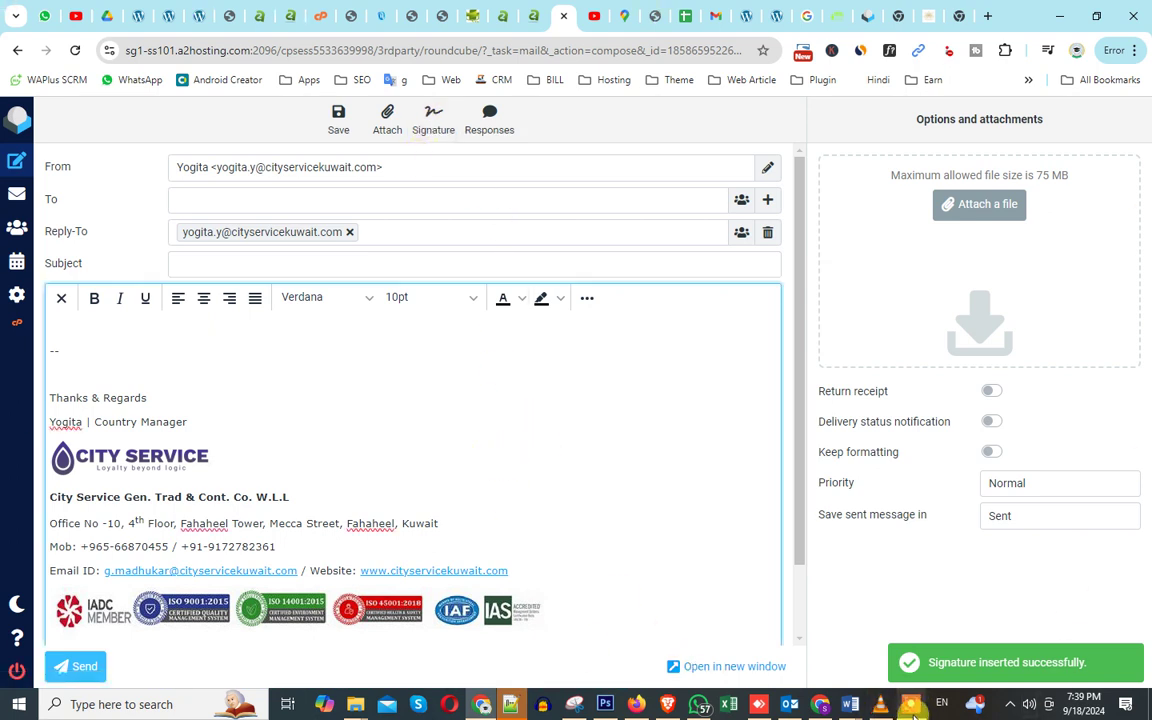